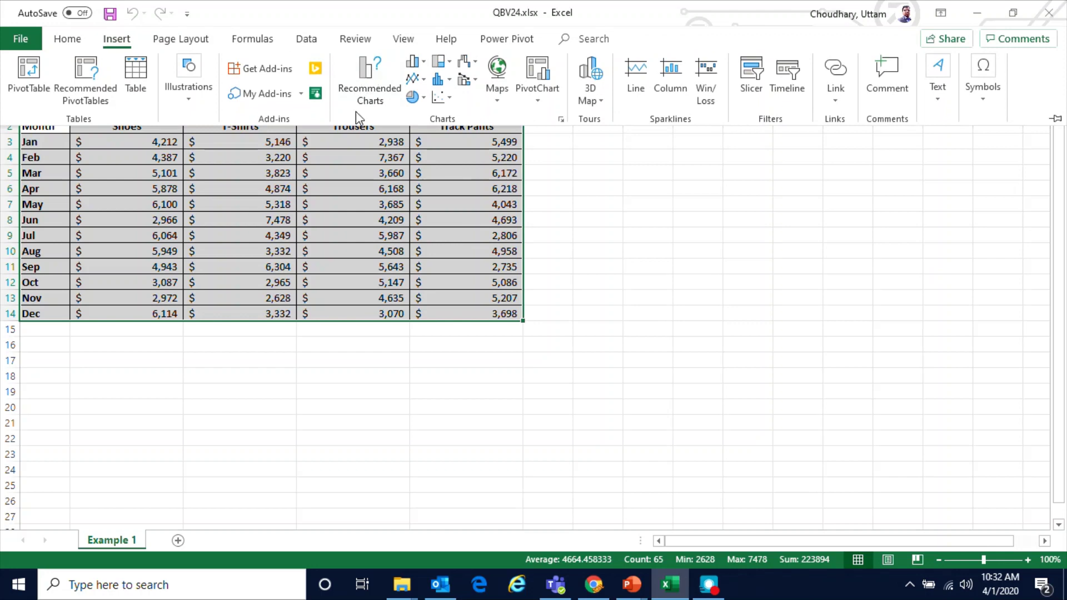
# Step: Insert a Stacked Column chart from the selected monthly sales data using the recommended charts
pyautogui.click(373, 81)
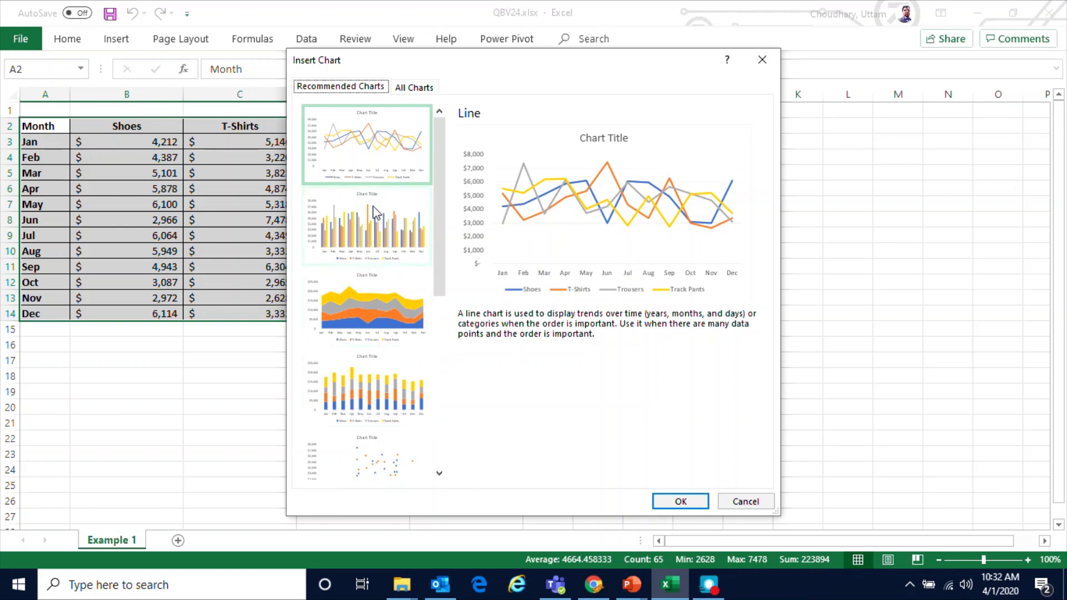
pyautogui.click(375, 233)
pyautogui.click(371, 328)
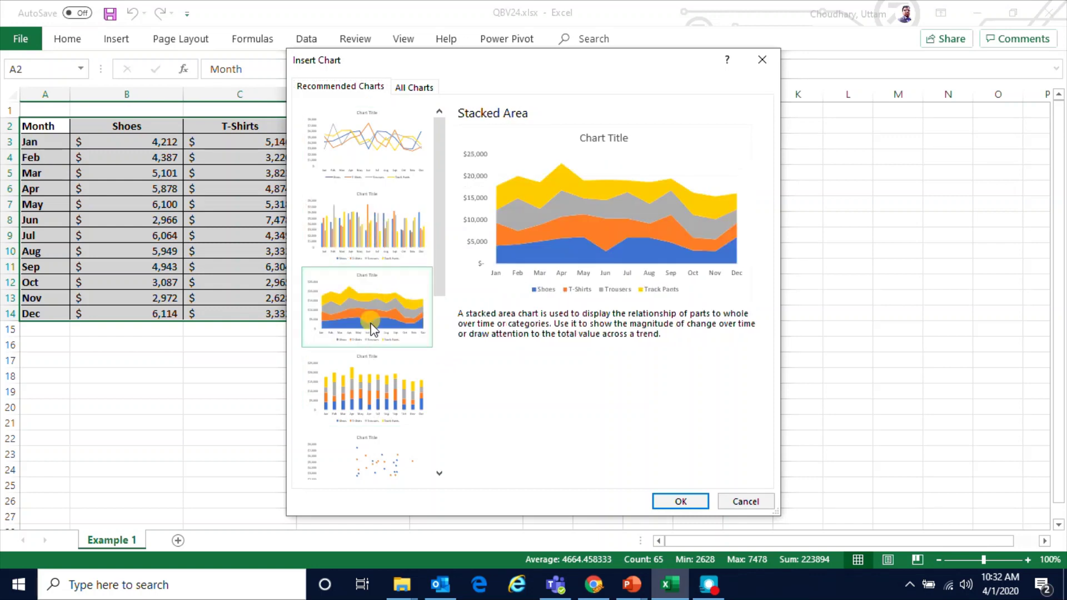
pyautogui.click(367, 403)
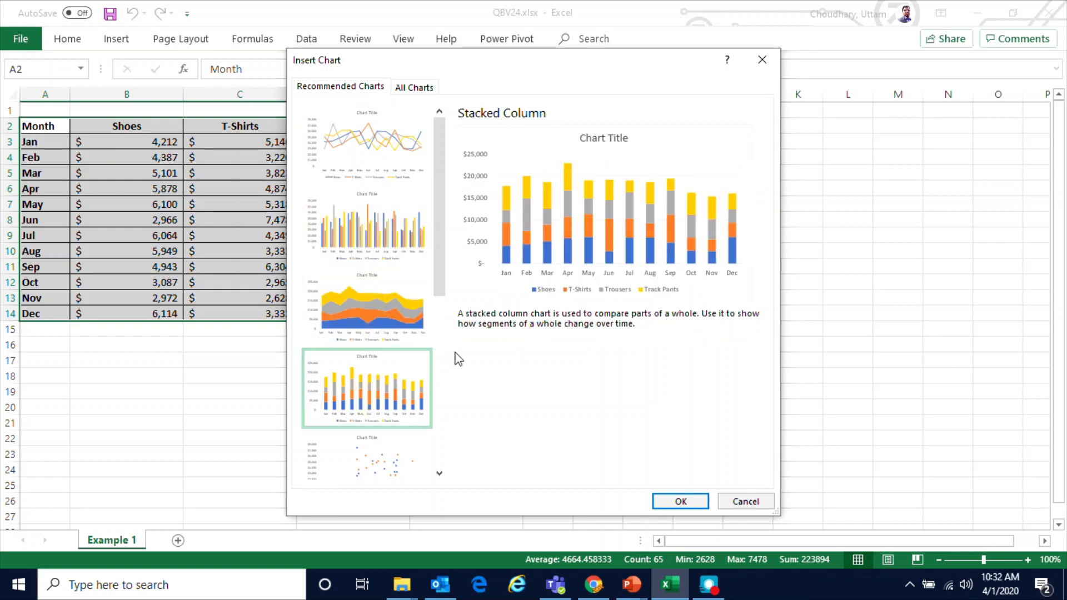
pyautogui.moveTo(526, 71); pyautogui.dragTo(681, 65)
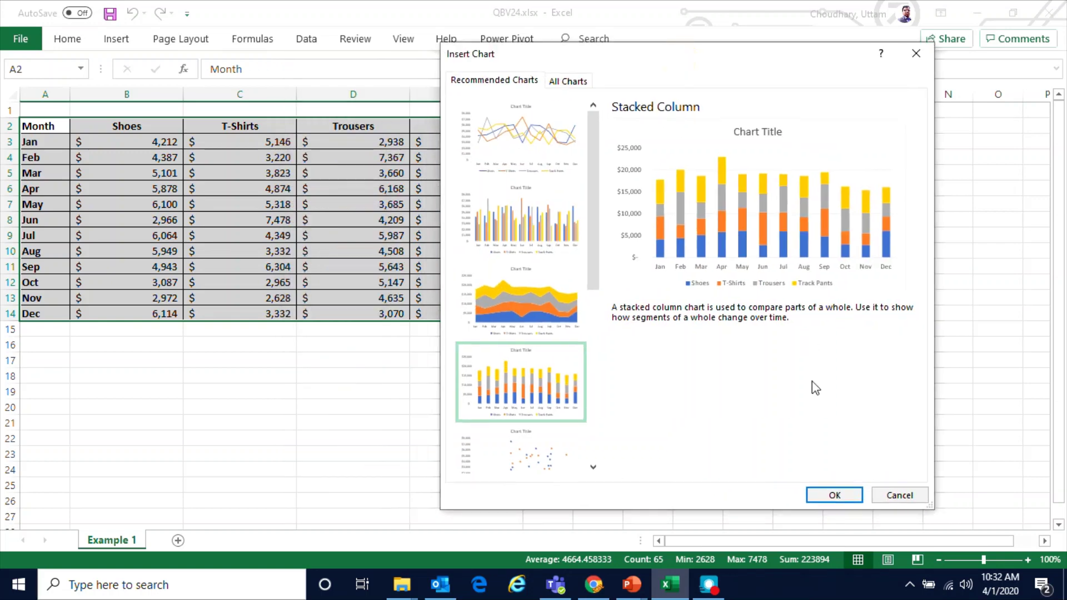
pyautogui.click(835, 496)
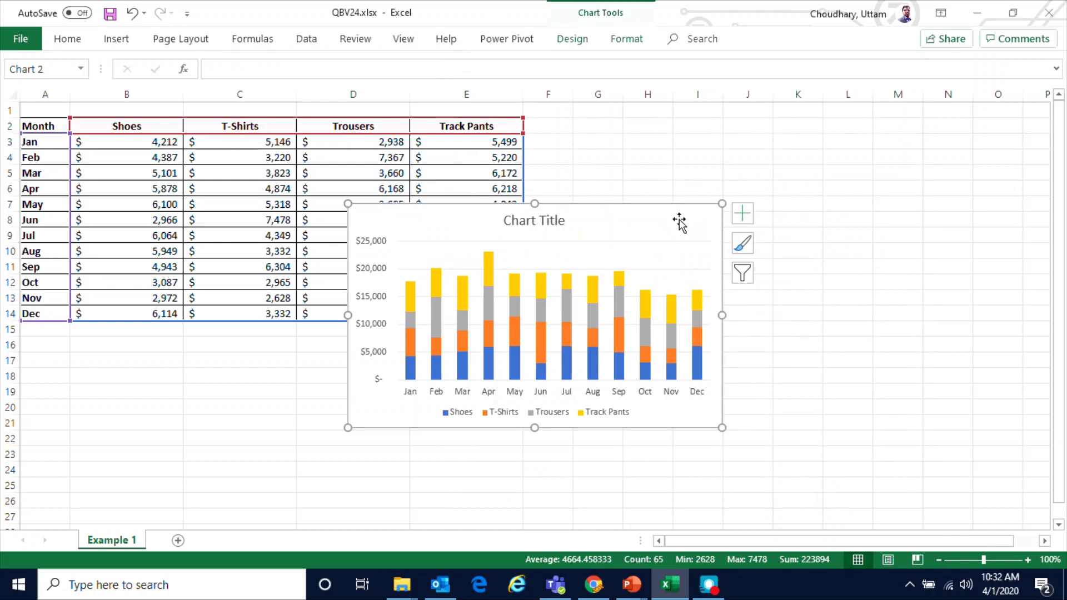
# Step: Enlarge the stacked column chart and place it beside the sales table so it covers none of the data
pyautogui.moveTo(623, 205); pyautogui.dragTo(765, 143)
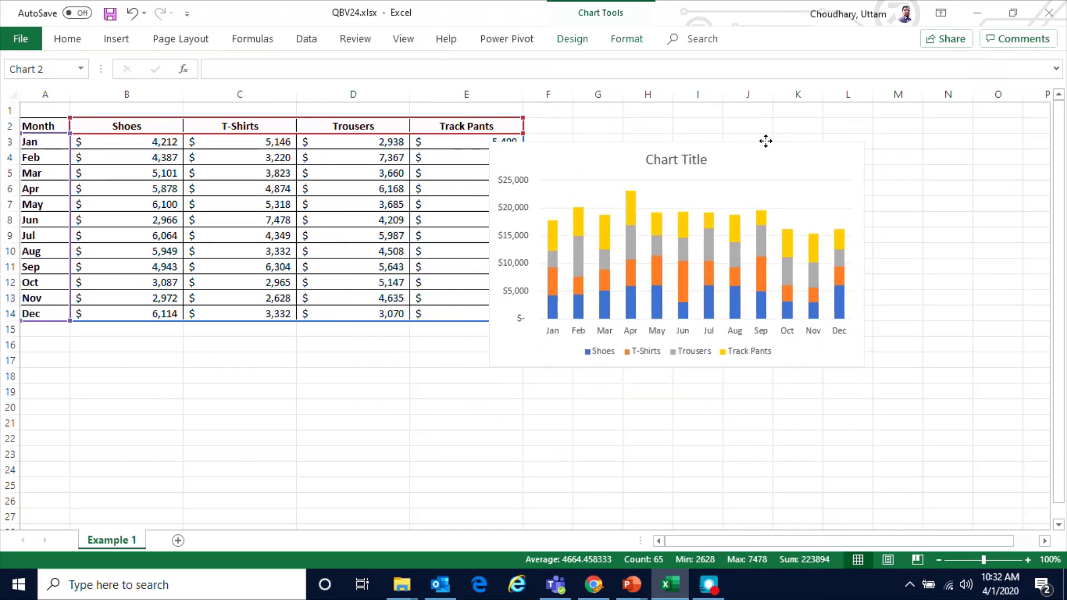
pyautogui.moveTo(864, 367); pyautogui.dragTo(918, 415)
pyautogui.moveTo(626, 146); pyautogui.dragTo(668, 118)
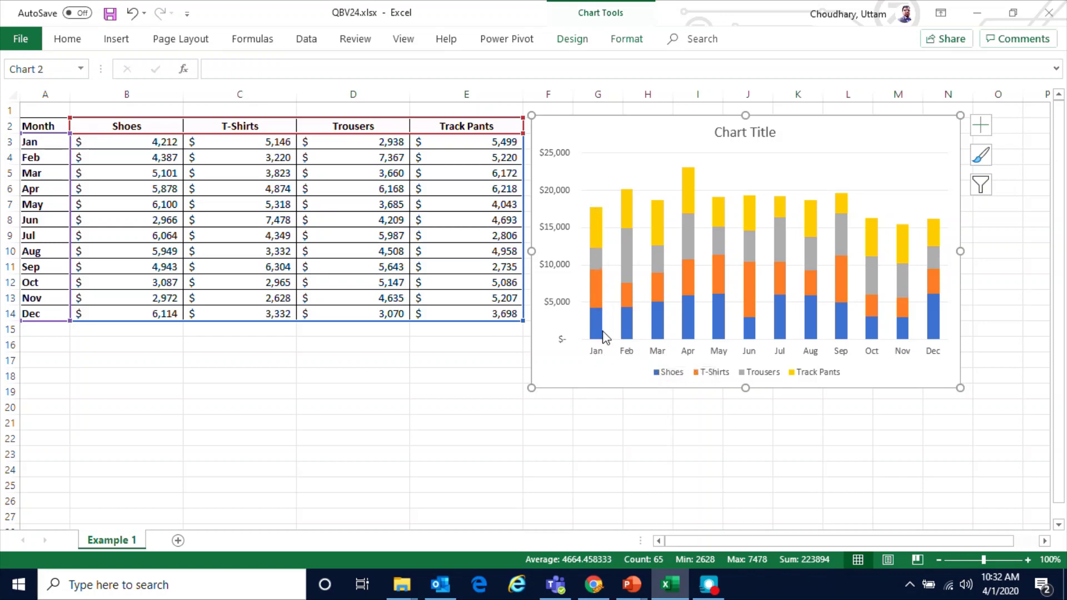
pyautogui.moveTo(600, 295)
pyautogui.moveTo(598, 270)
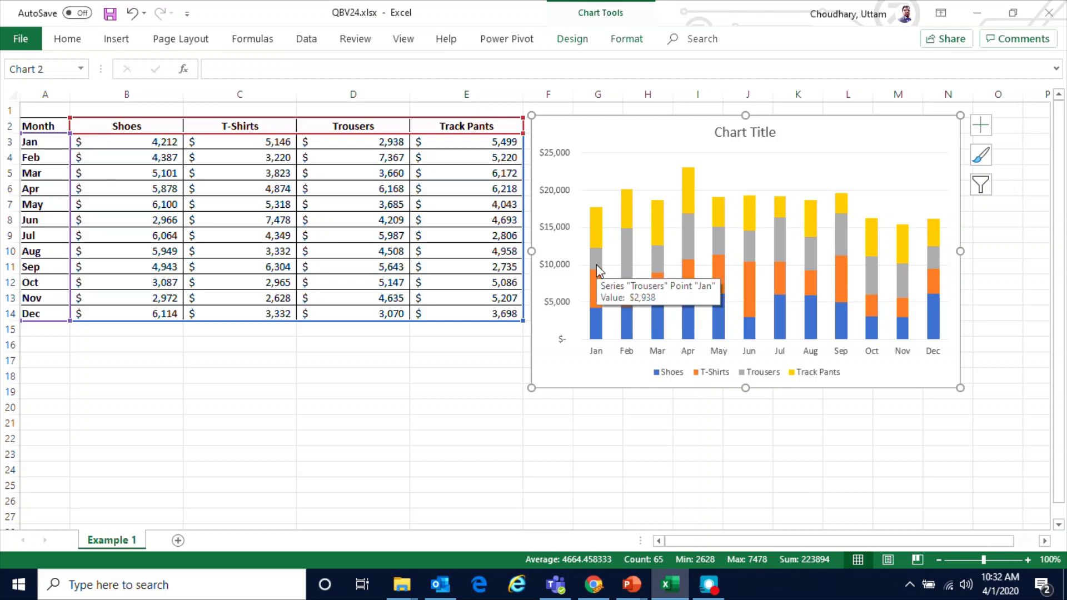
pyautogui.moveTo(604, 230)
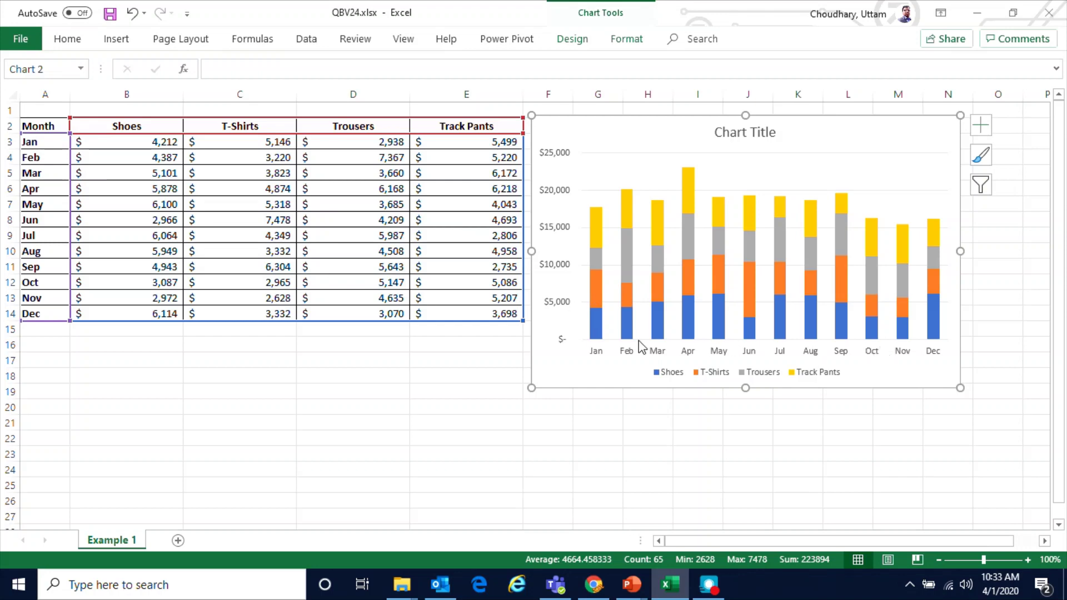
pyautogui.moveTo(846, 316)
pyautogui.moveTo(643, 117)
pyautogui.mouseDown()
pyautogui.moveTo(635, 120)
pyautogui.moveTo(643, 118)
pyautogui.mouseUp()
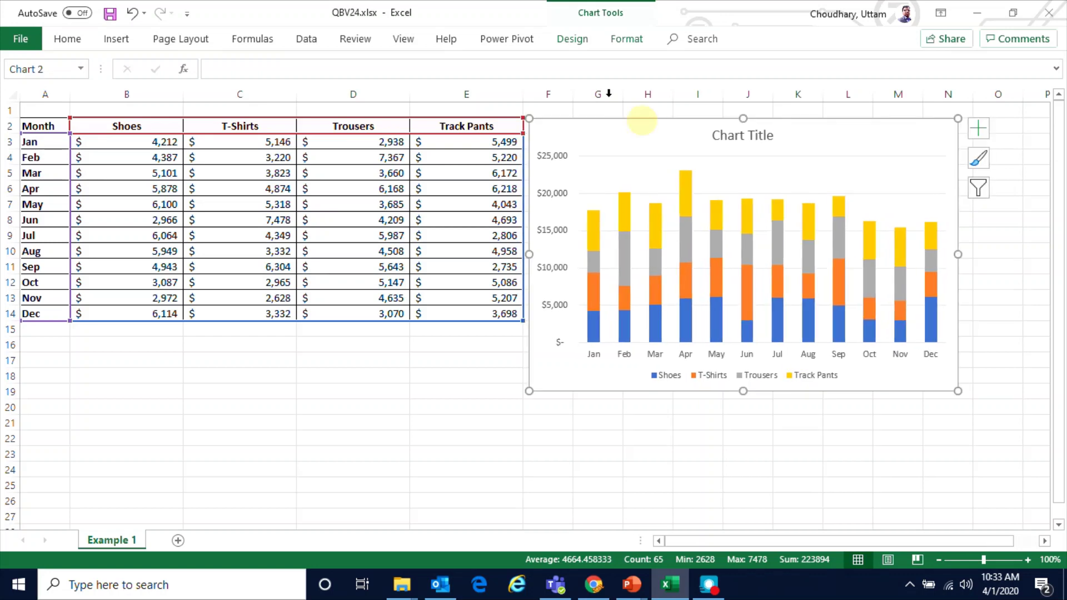
# Step: Place the chart title above the chart and set its text to "Sales Data"
pyautogui.click(630, 45)
pyautogui.click(572, 40)
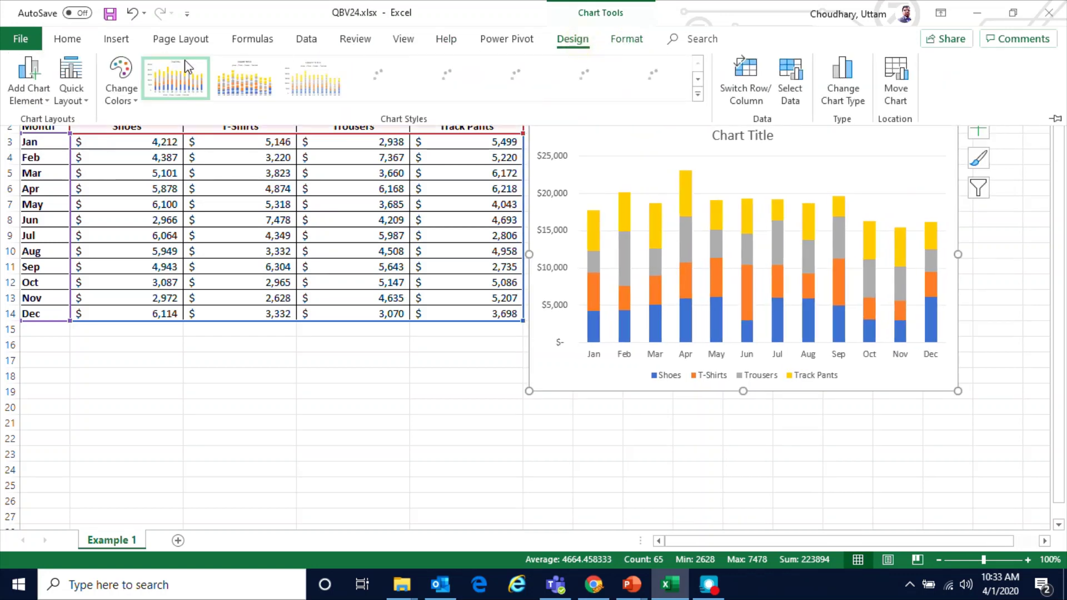
pyautogui.click(33, 94)
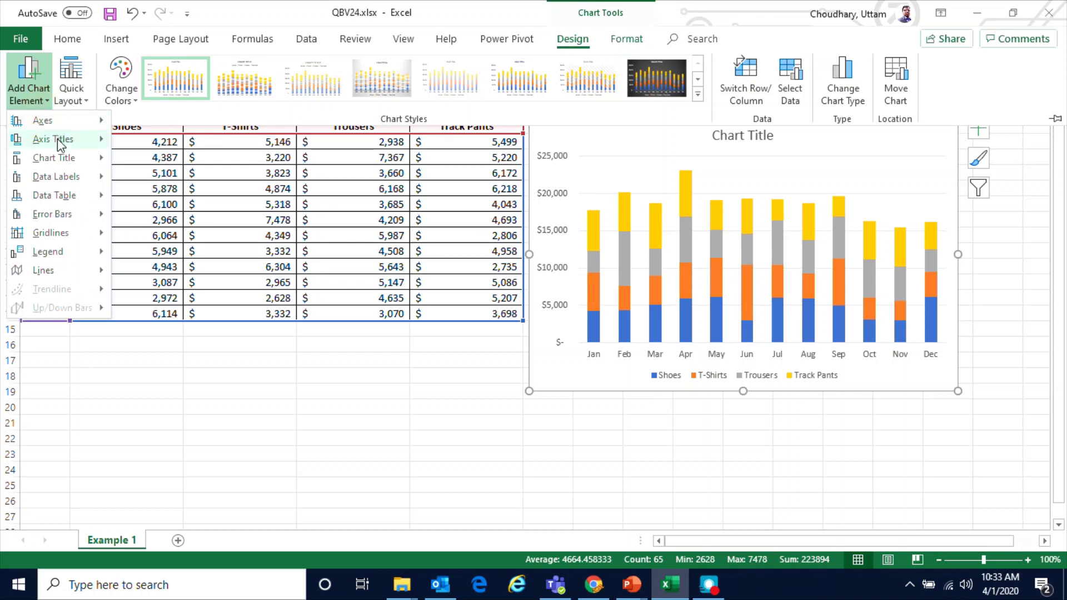
pyautogui.moveTo(63, 161)
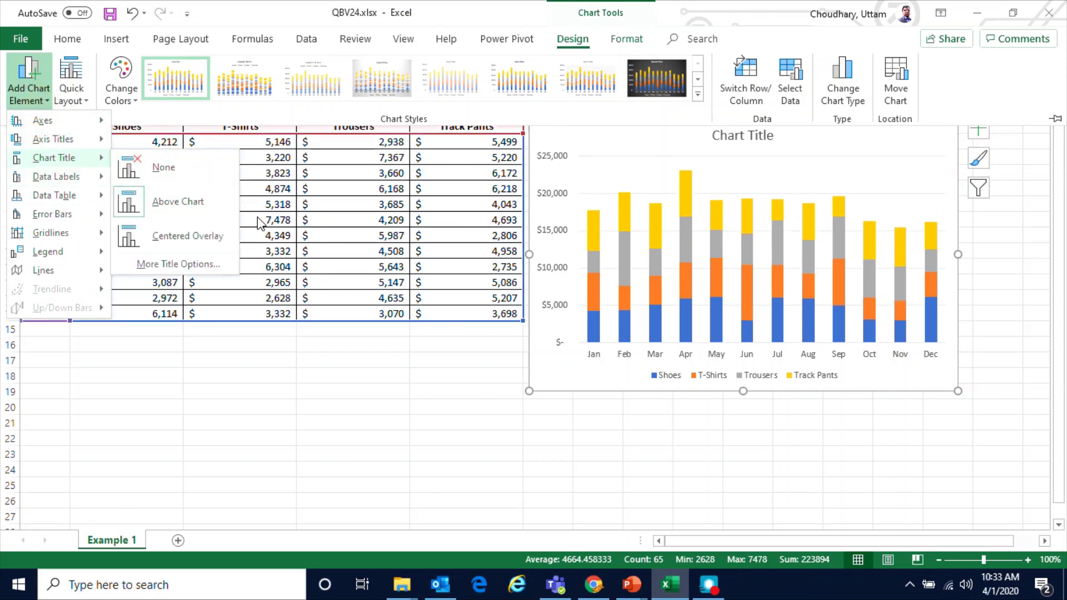
pyautogui.click(183, 203)
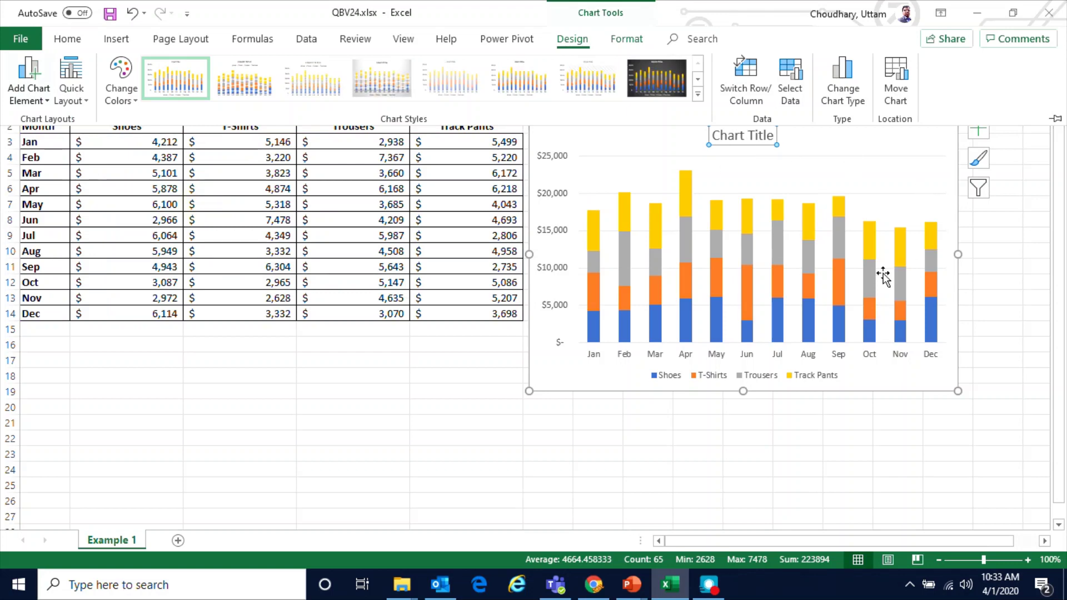
pyautogui.click(1059, 206)
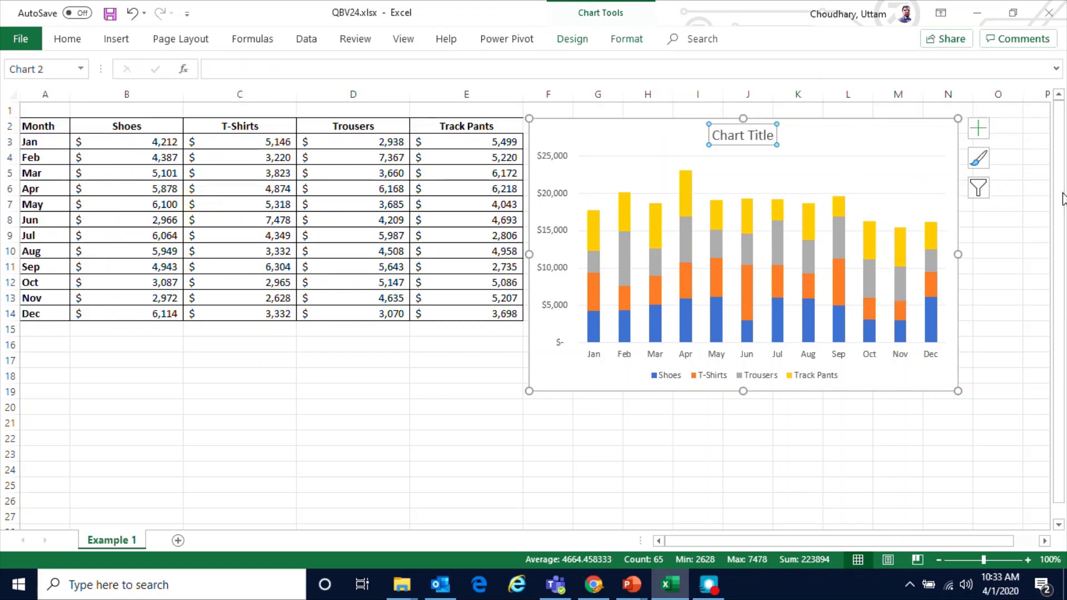
pyautogui.tripleClick(746, 141)
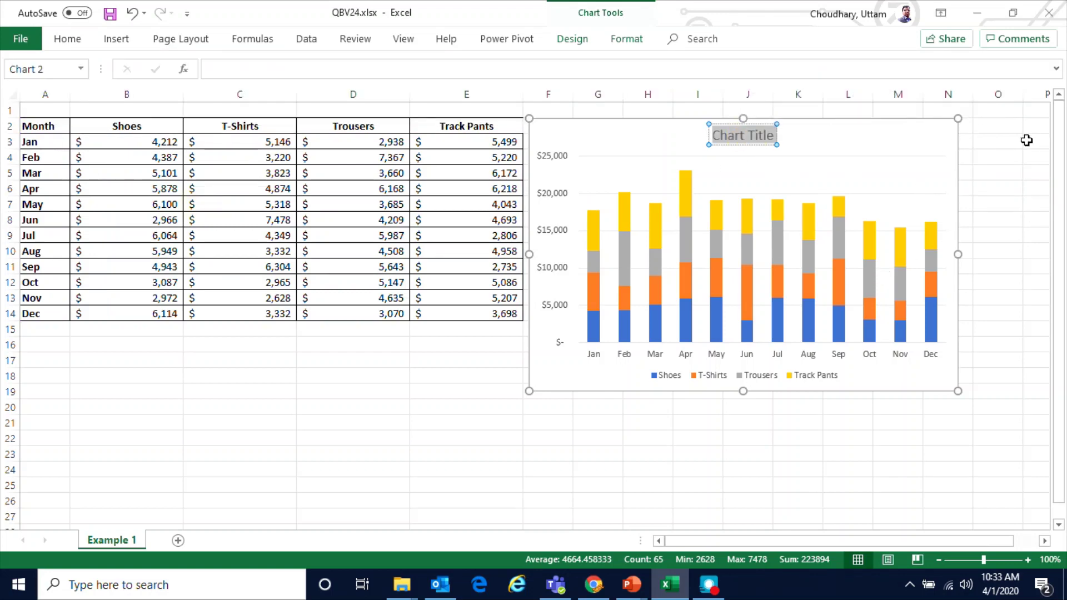
pyautogui.write('Sales Data')
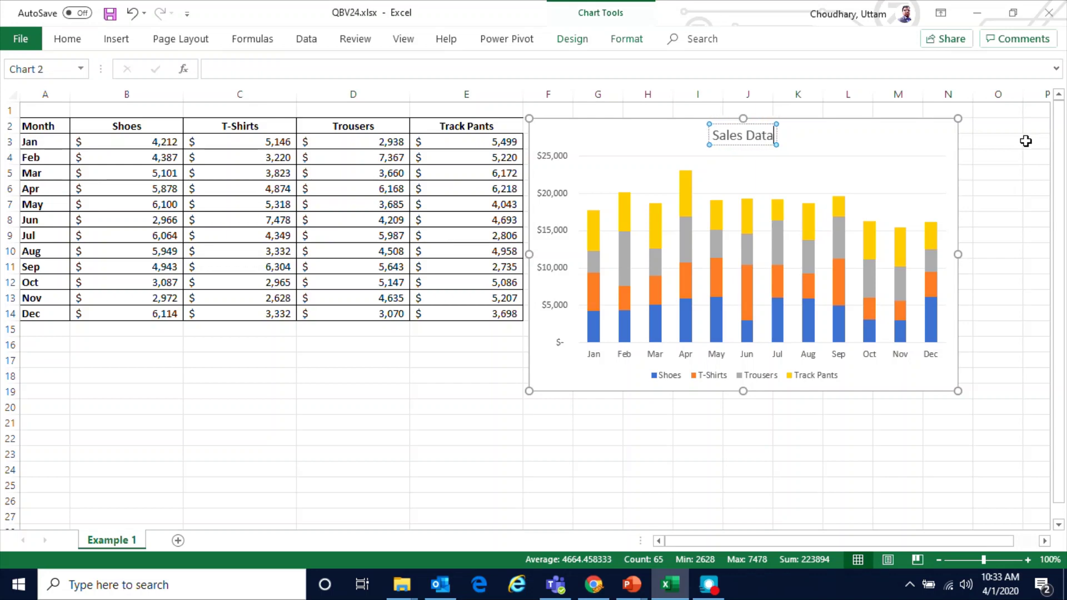
pyautogui.click(1022, 249)
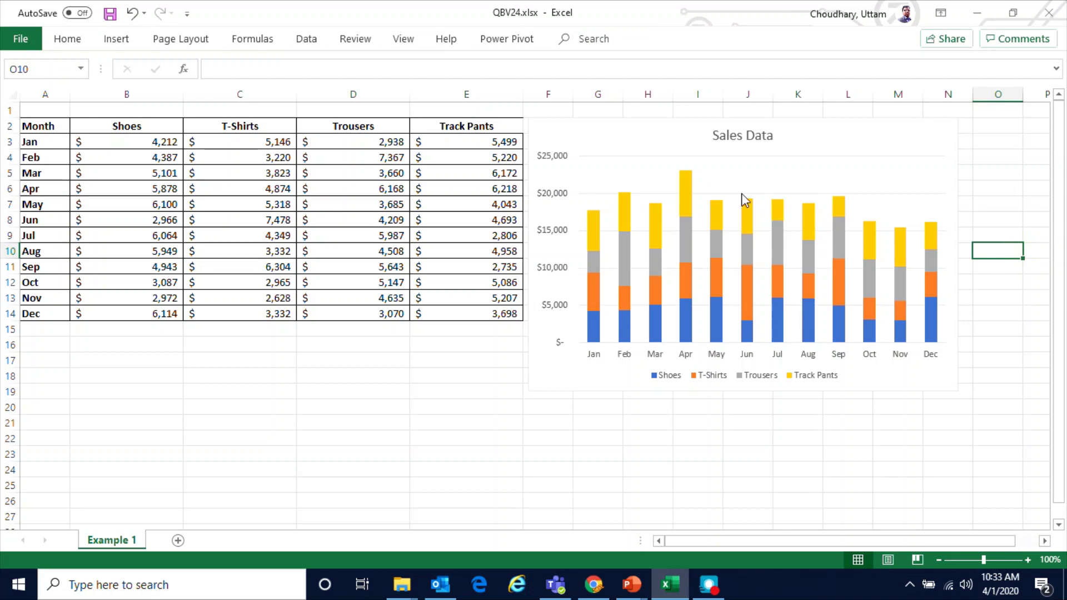
# Step: Copy the whole Sales Data chart and paste it onto the blank PowerPoint slide with Use Destination Theme & Link Data
pyautogui.click(716, 178)
pyautogui.click(623, 120)
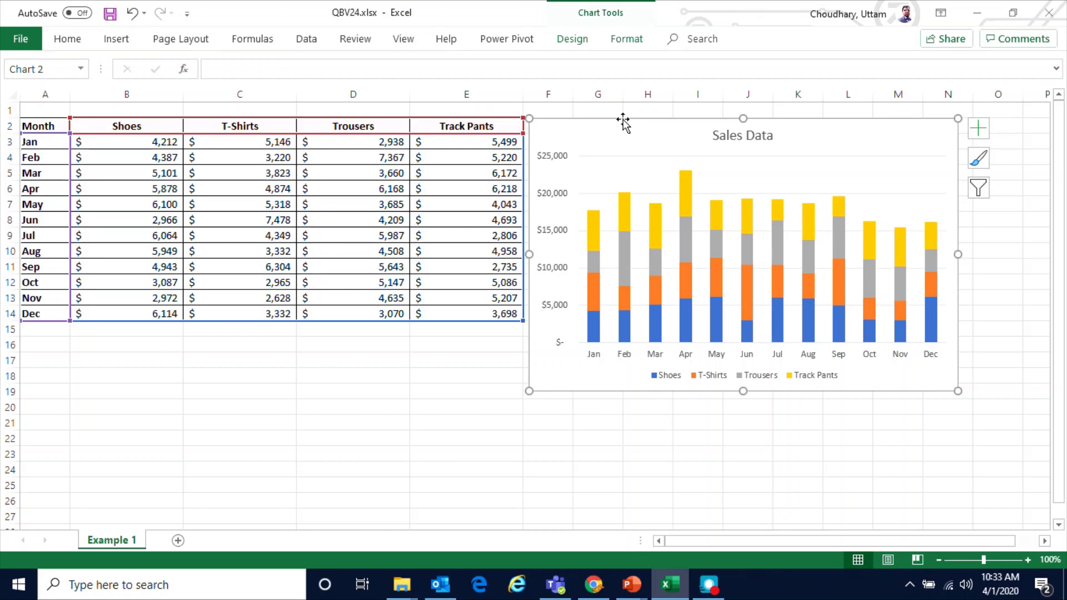
pyautogui.rightClick(624, 121)
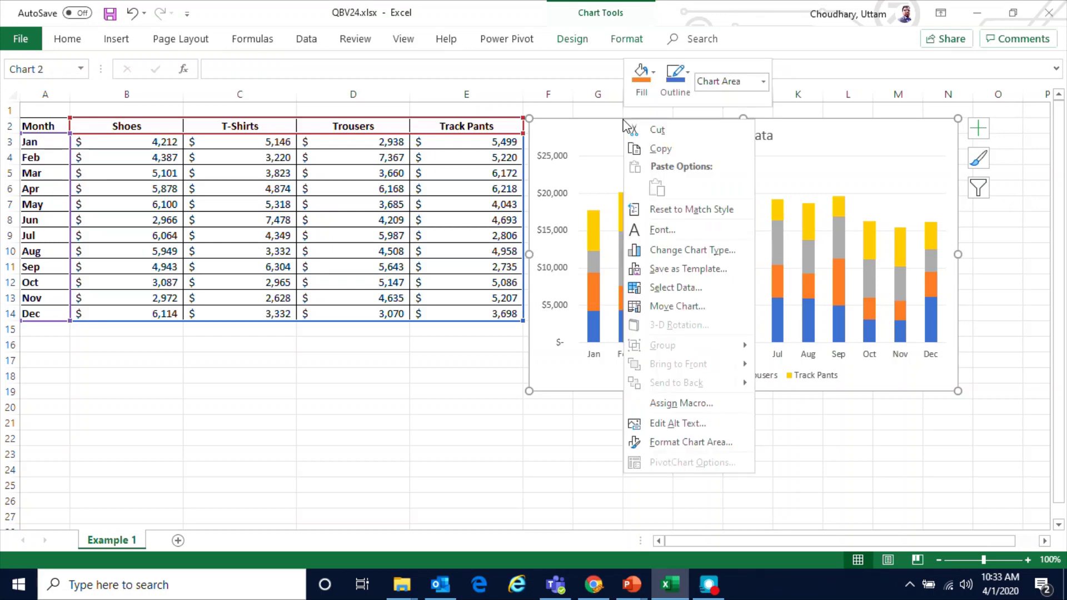
pyautogui.click(659, 149)
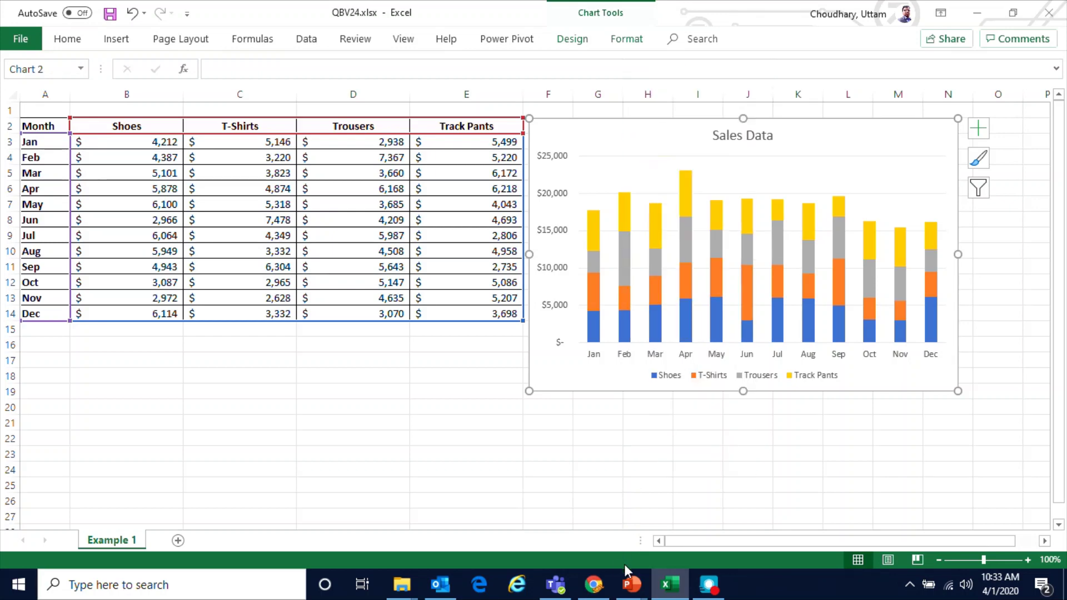
pyautogui.click(632, 585)
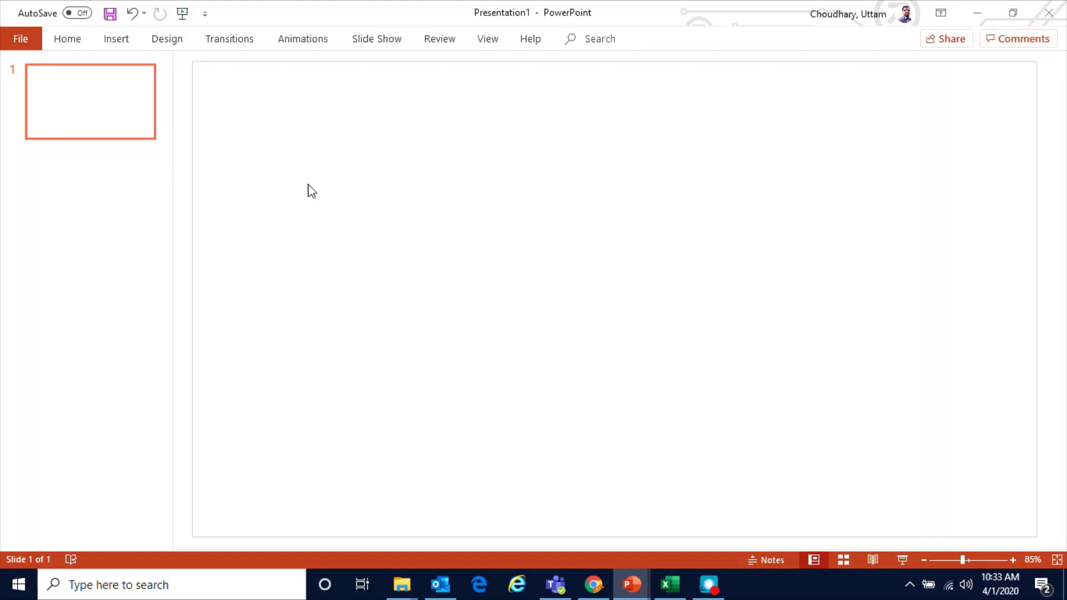
pyautogui.rightClick(382, 185)
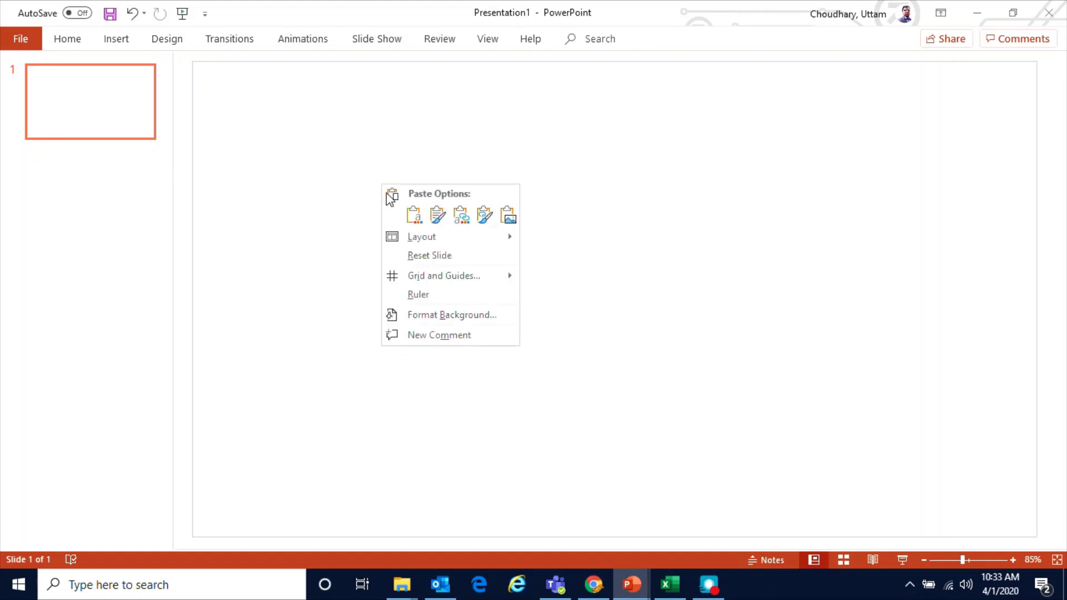
pyautogui.click(415, 218)
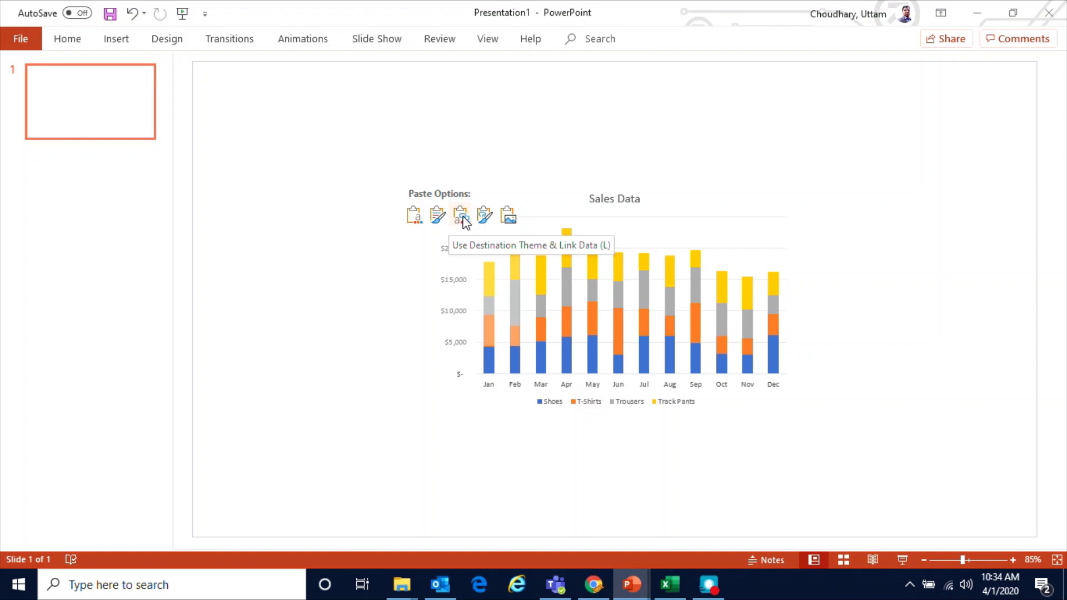
pyautogui.click(464, 219)
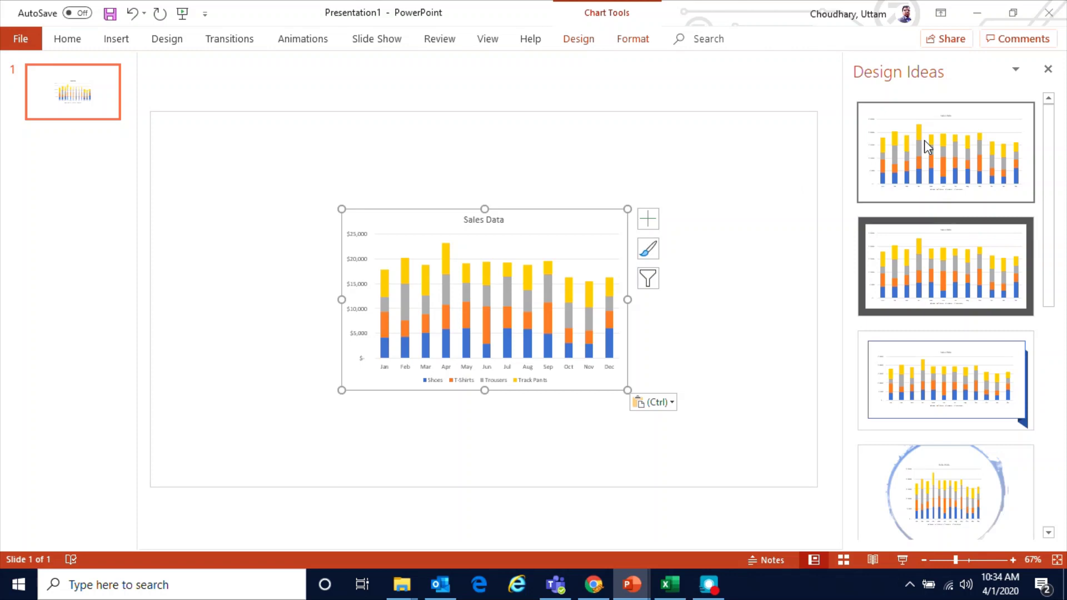
# Step: Apply the first Design Ideas layout, with the chart enlarged on a plain white slide, and close the suggestions
pyautogui.click(924, 140)
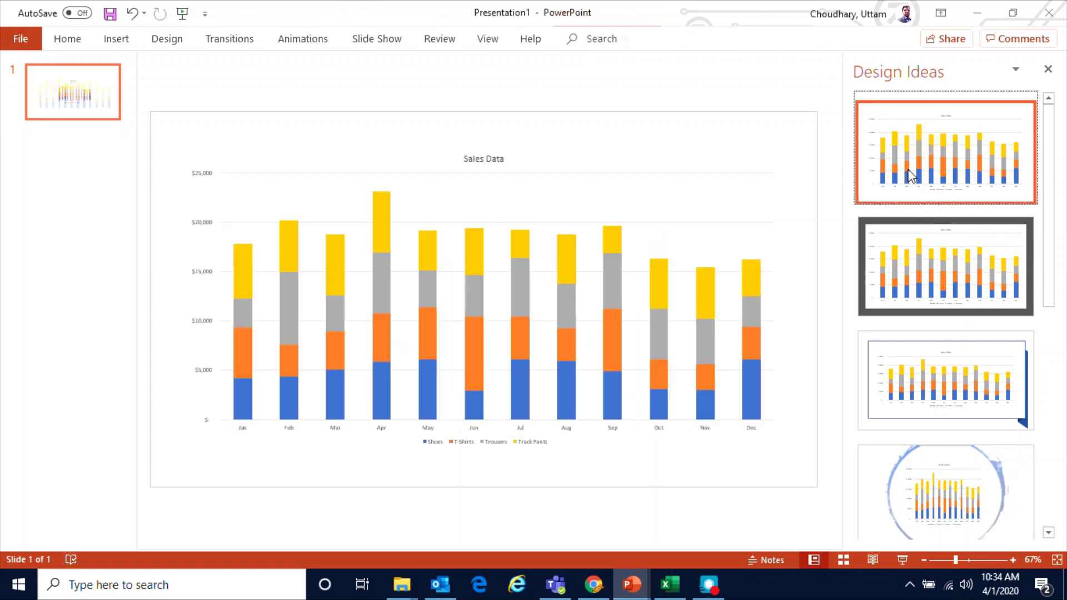
pyautogui.click(1047, 69)
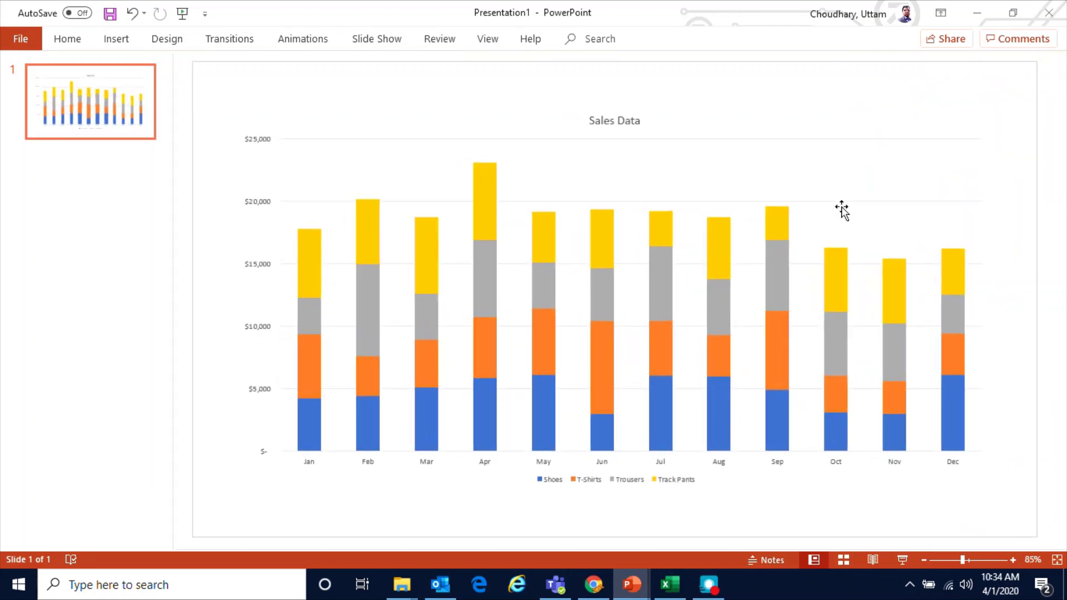
# Step: Delete the horizontal gridlines from the Sales Data chart on the slide
pyautogui.click(644, 165)
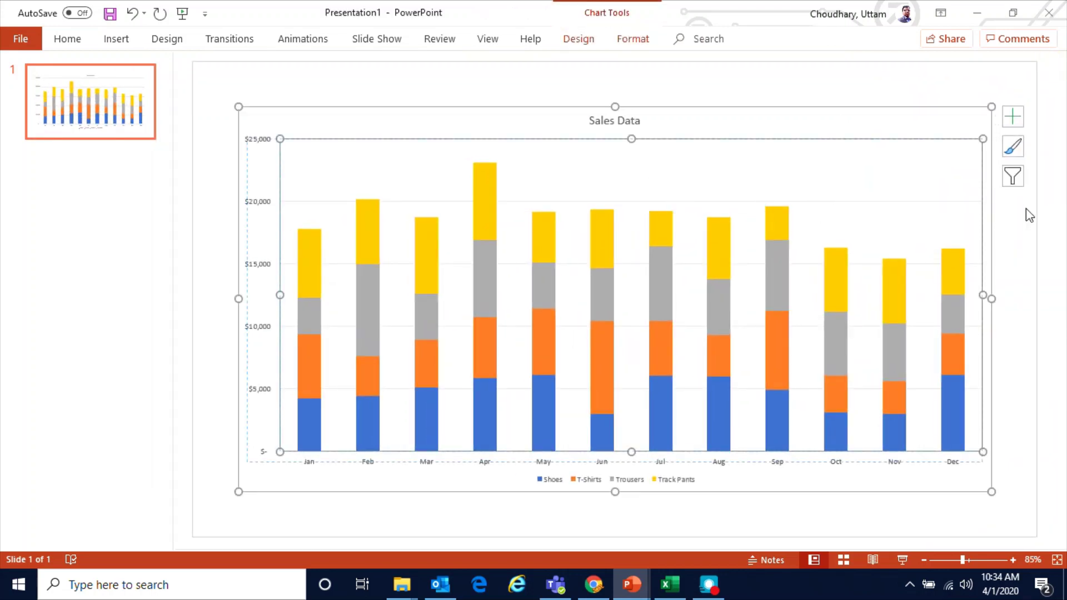
pyautogui.click(1009, 259)
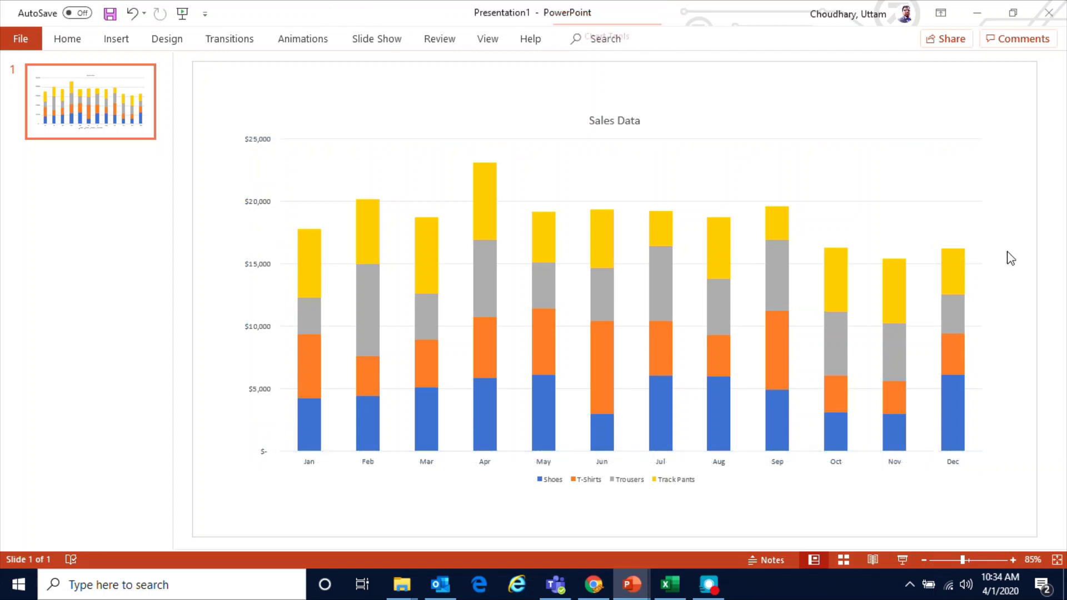
pyautogui.click(665, 146)
pyautogui.click(544, 203)
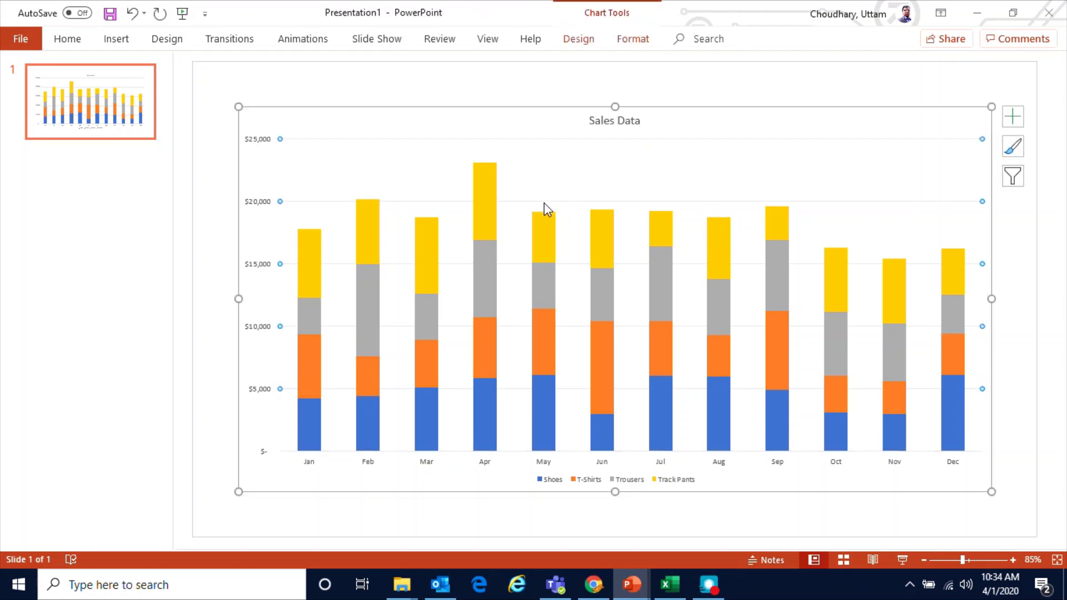
pyautogui.press('Delete')
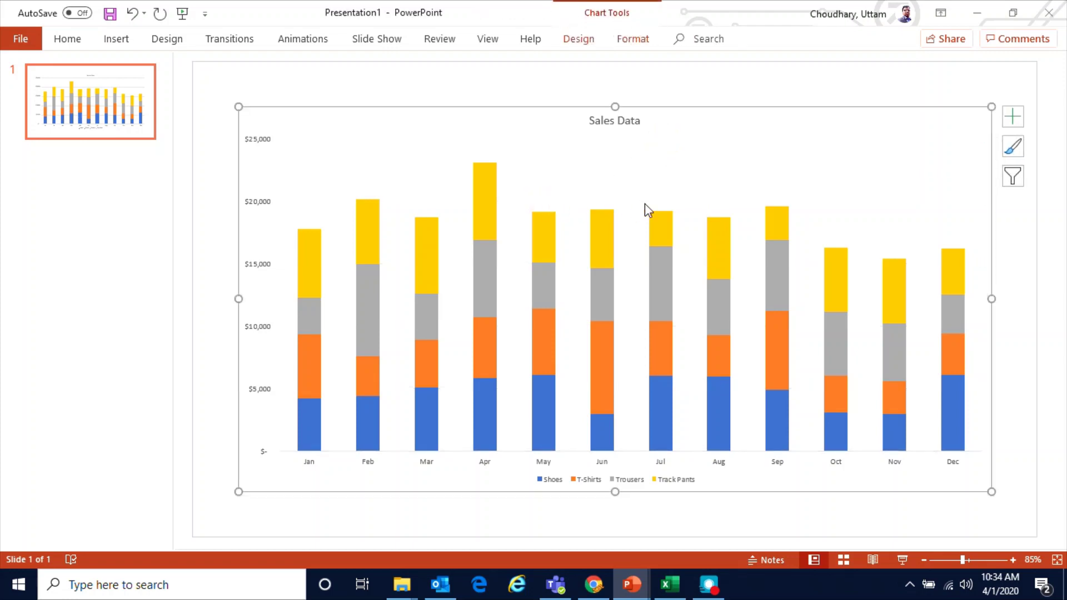
pyautogui.click(1027, 309)
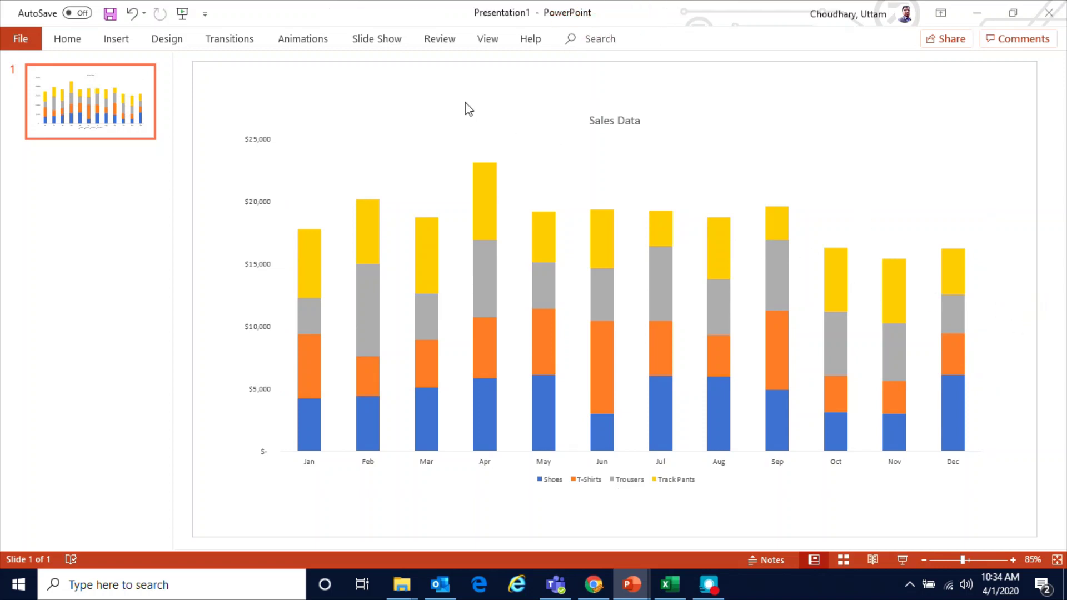
# Step: Apply the Appear entrance animation to the Sales Data chart on the slide
pyautogui.click(296, 47)
pyautogui.click(417, 225)
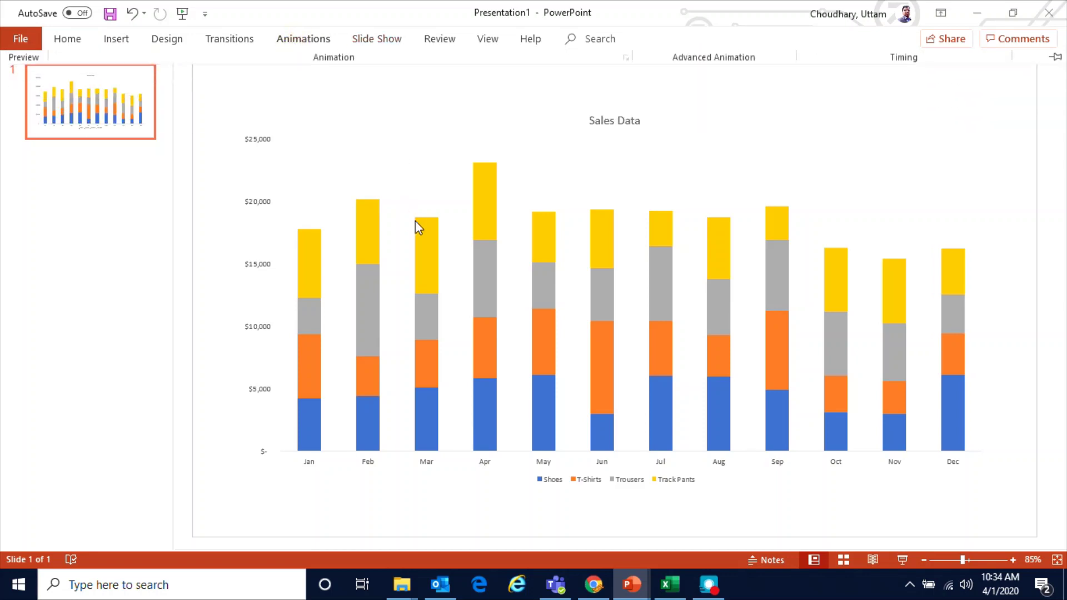
pyautogui.click(400, 232)
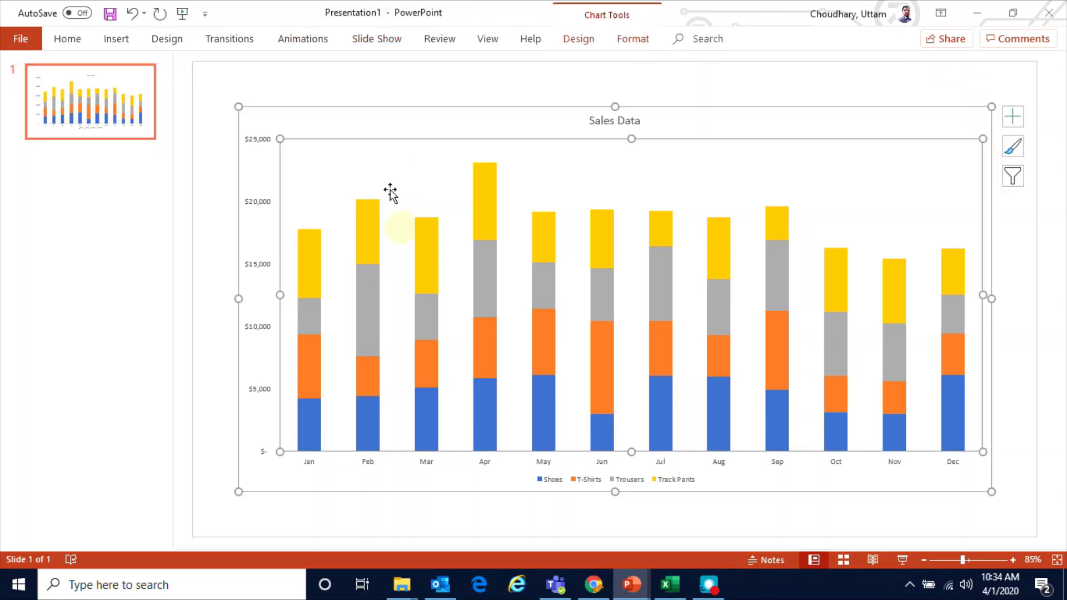
pyautogui.click(299, 43)
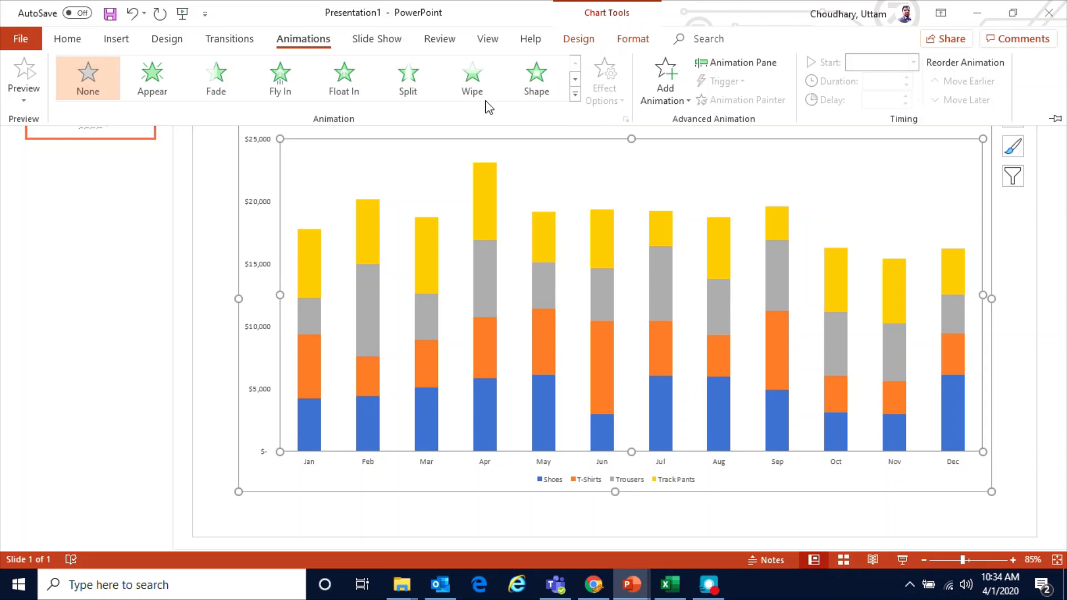
pyautogui.click(165, 95)
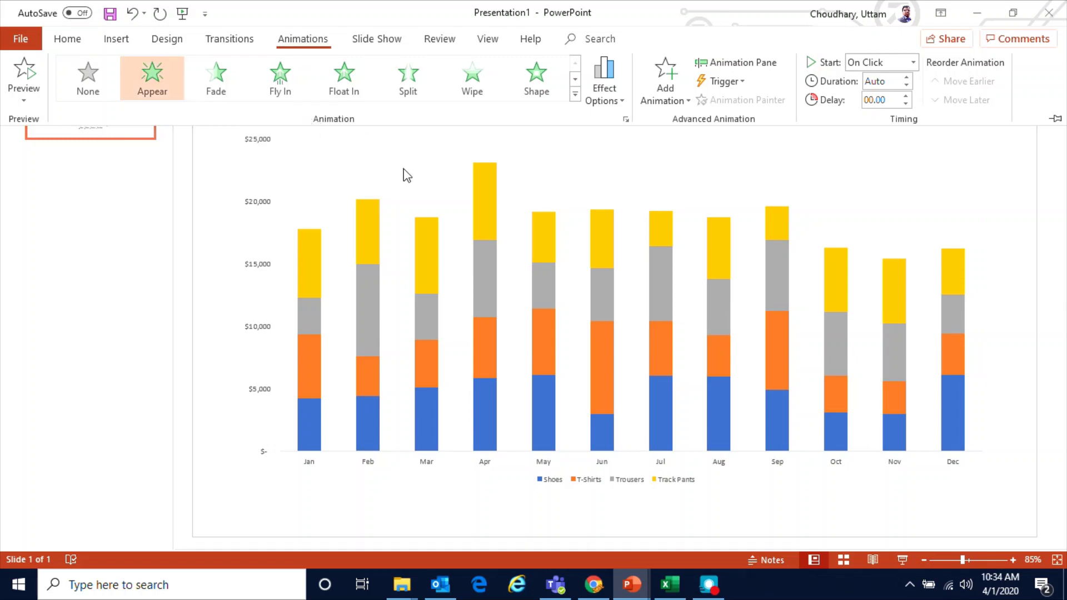
pyautogui.click(536, 166)
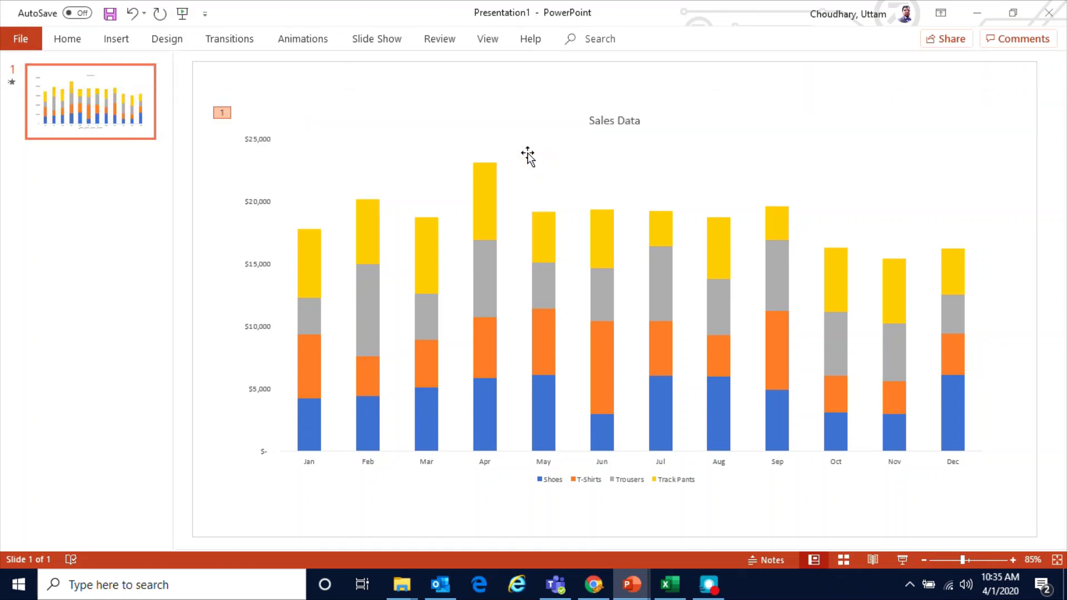
# Step: Set the chart animation's effect sequence to By Series
pyautogui.click(533, 161)
pyautogui.click(392, 108)
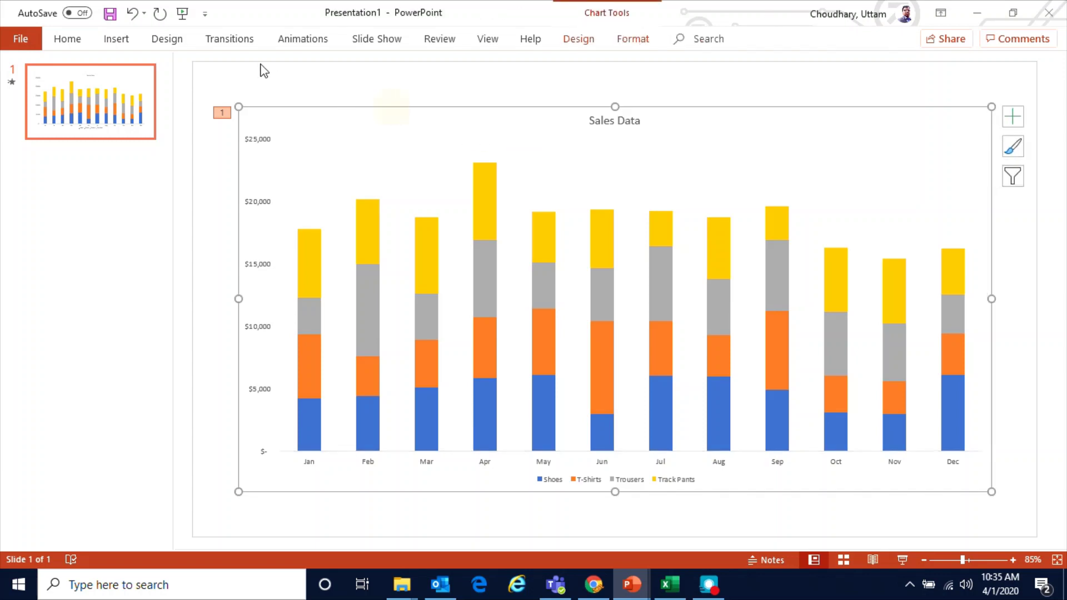
pyautogui.click(301, 45)
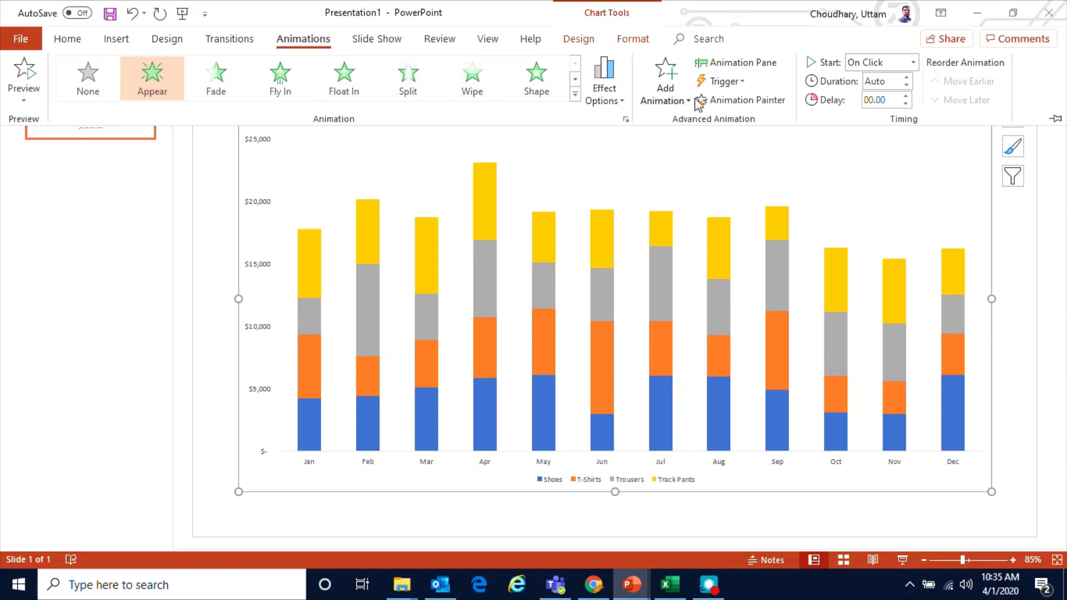
pyautogui.click(619, 106)
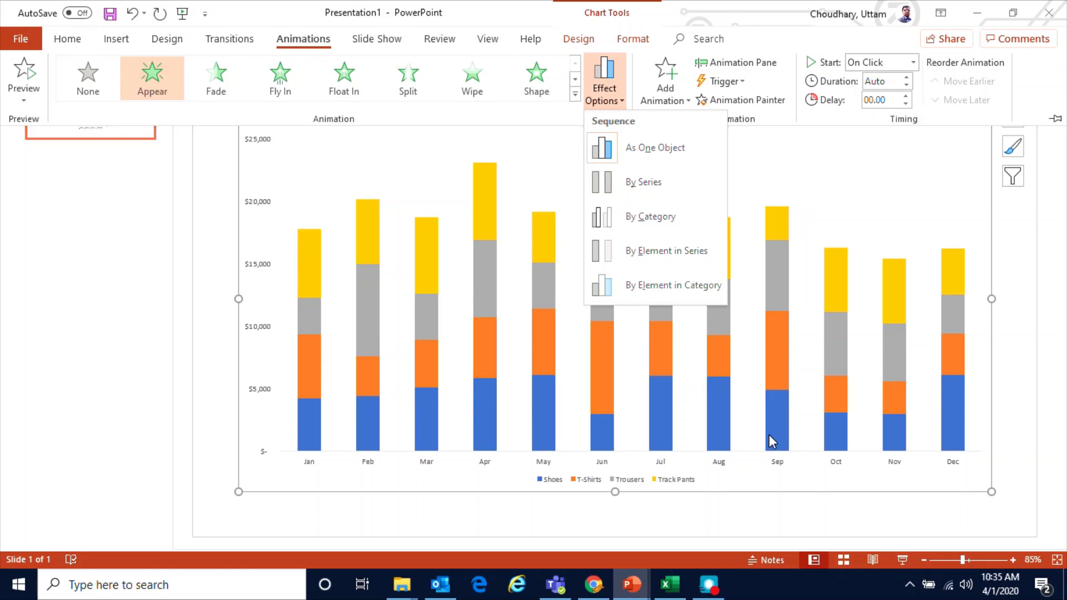
pyautogui.click(645, 182)
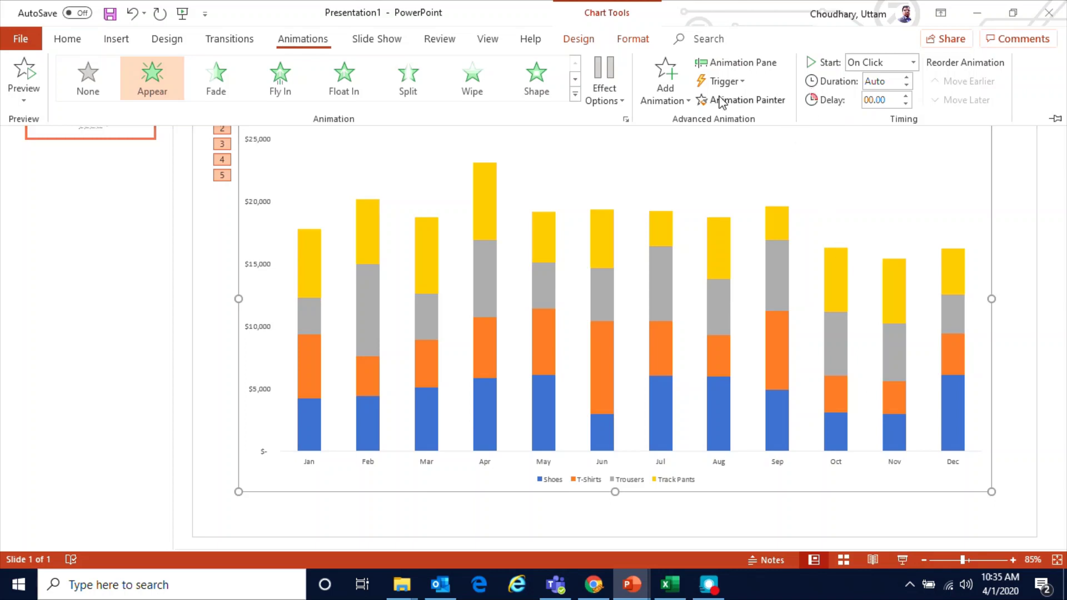
# Step: Show the Animation Pane and preview the chart's by-series animation
pyautogui.click(755, 63)
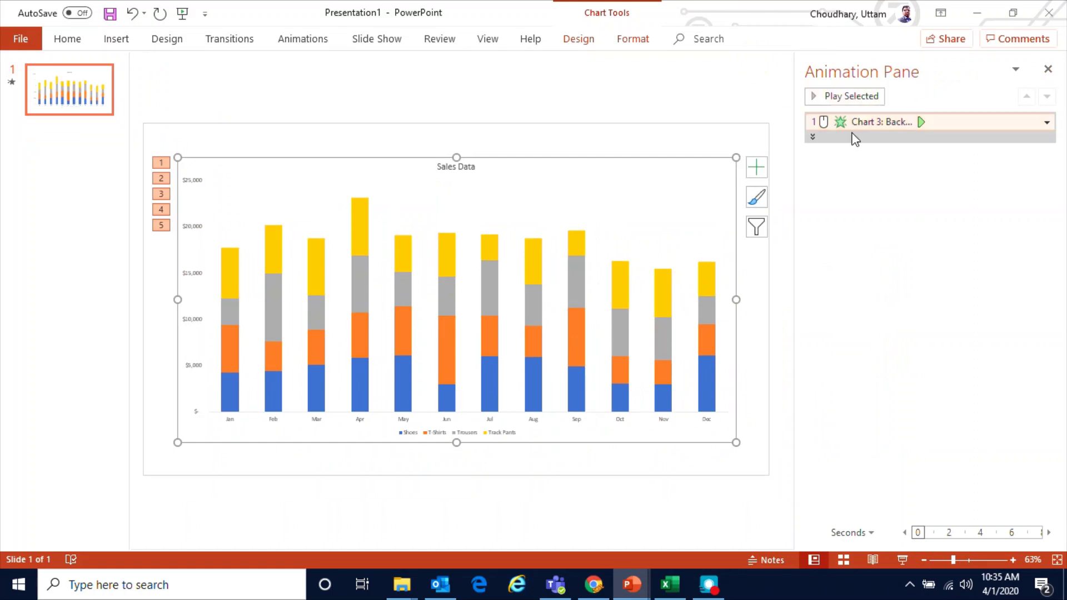
pyautogui.click(855, 95)
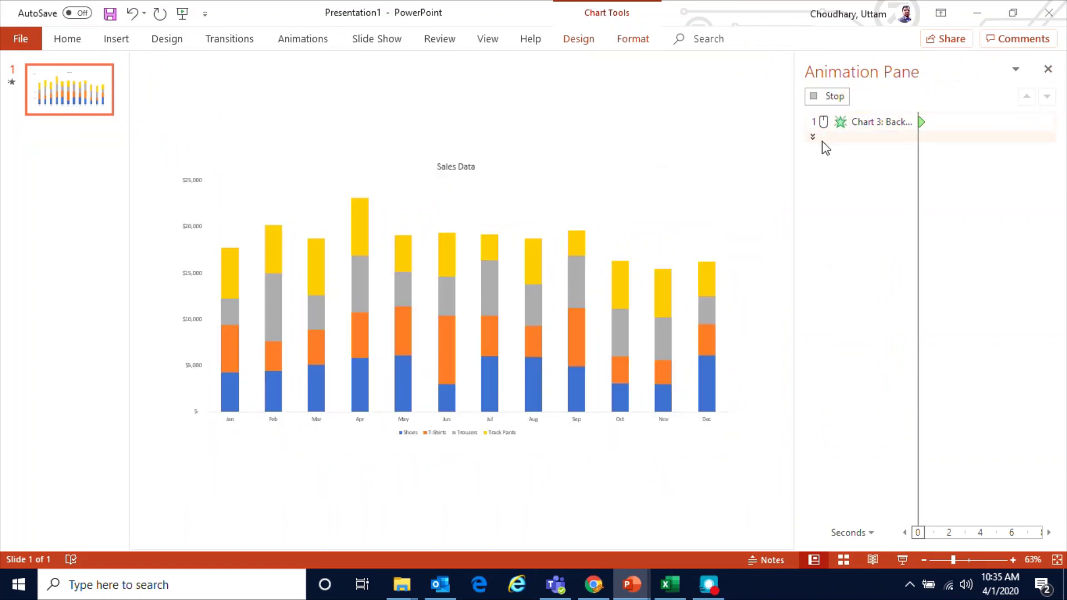
pyautogui.click(862, 98)
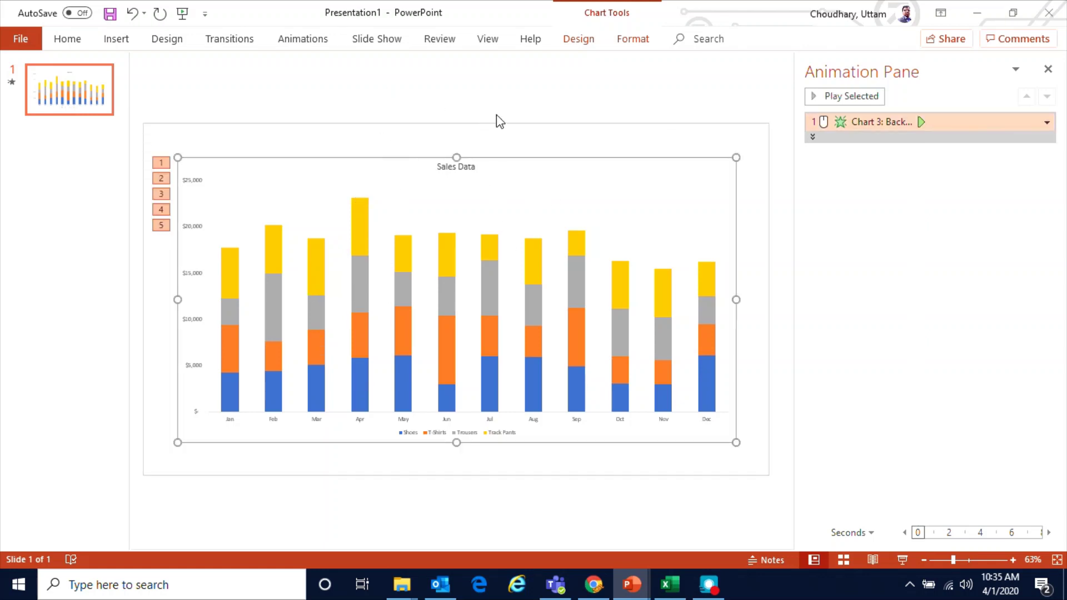
# Step: Change the chart animation's effect sequence to By Element in Series
pyautogui.click(314, 40)
pyautogui.click(613, 106)
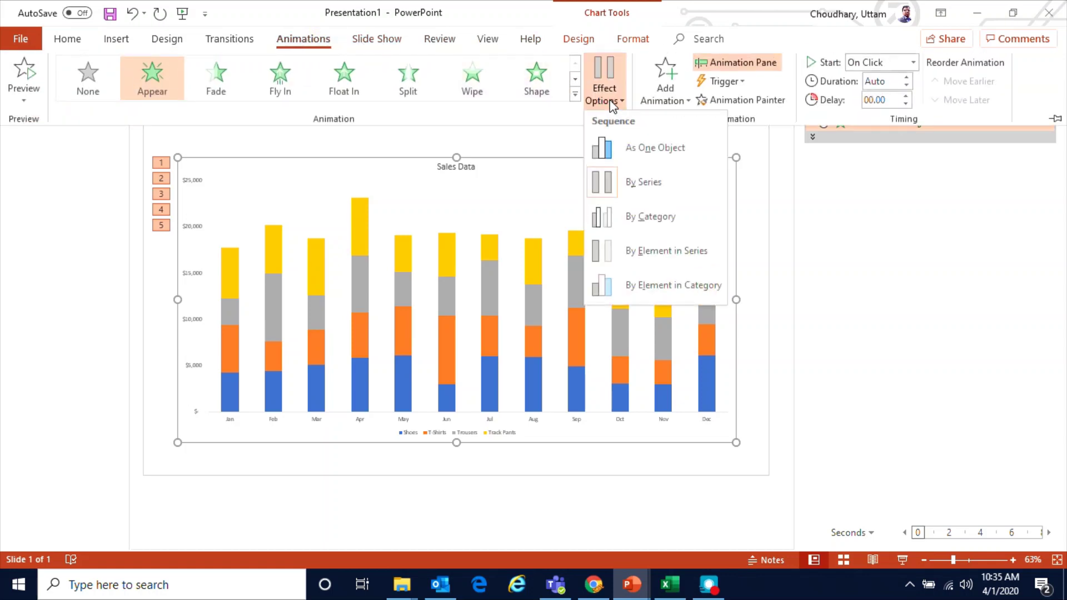
pyautogui.click(646, 260)
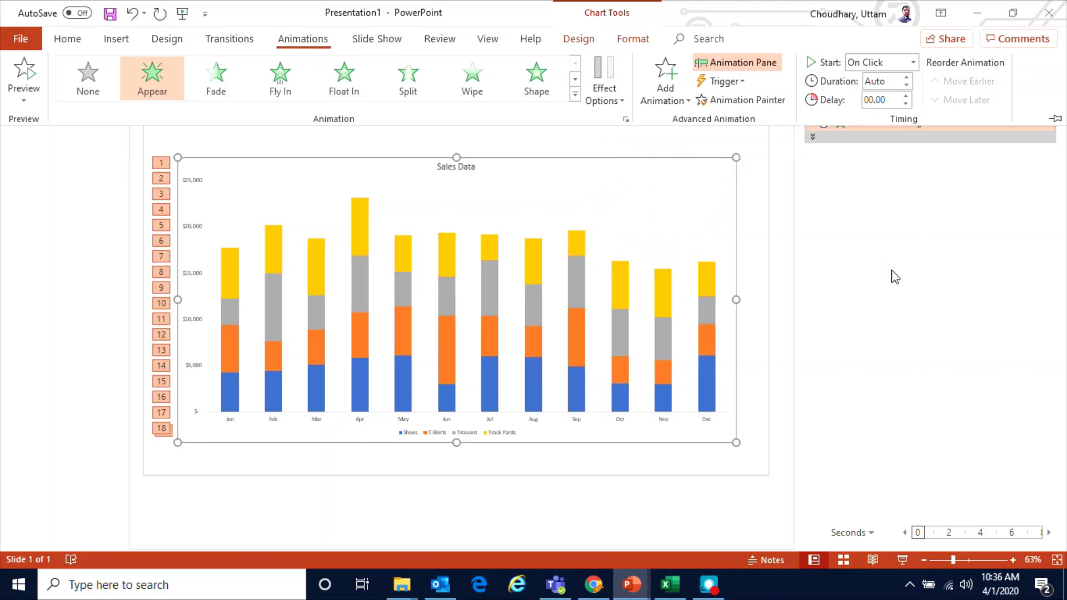
pyautogui.click(622, 107)
pyautogui.click(992, 234)
# Step: Expand the chart's animation entries, look through the per-element effects and preview them
pyautogui.click(812, 138)
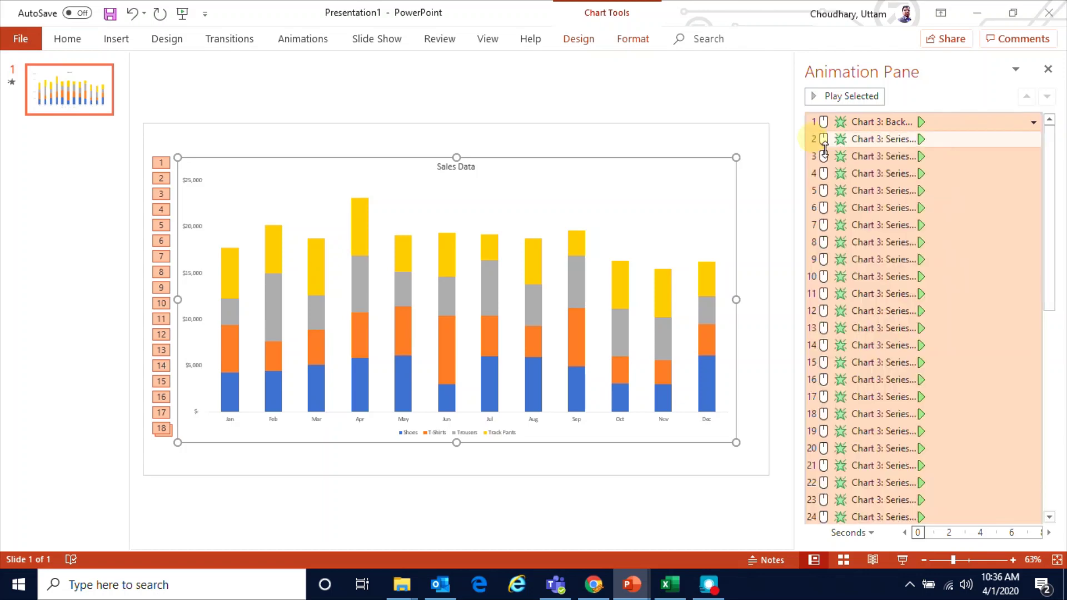
pyautogui.scroll(-7, 952, 248)
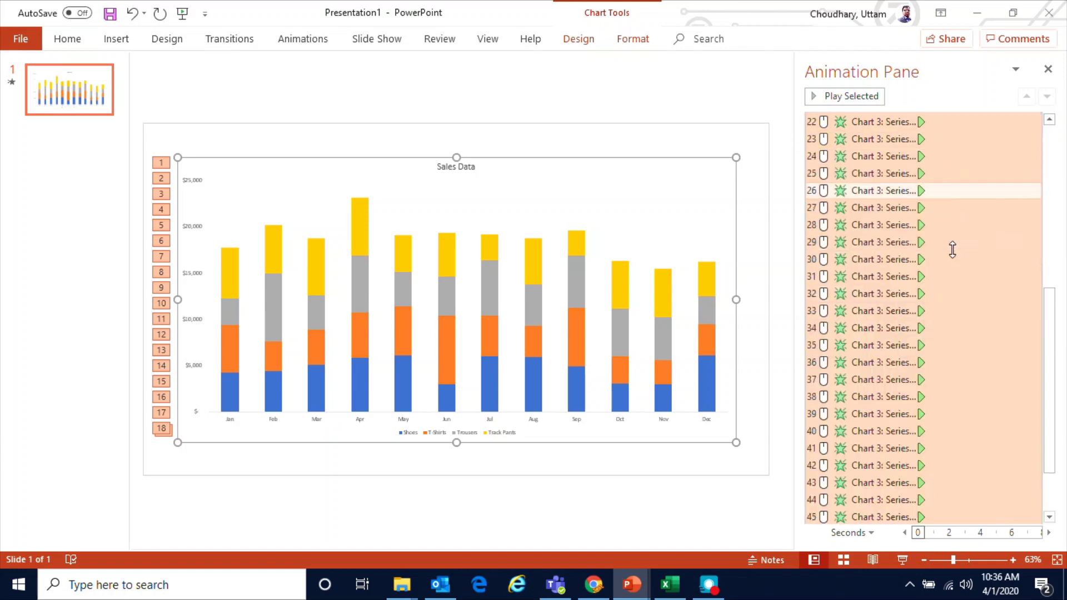
pyautogui.scroll(7, 952, 249)
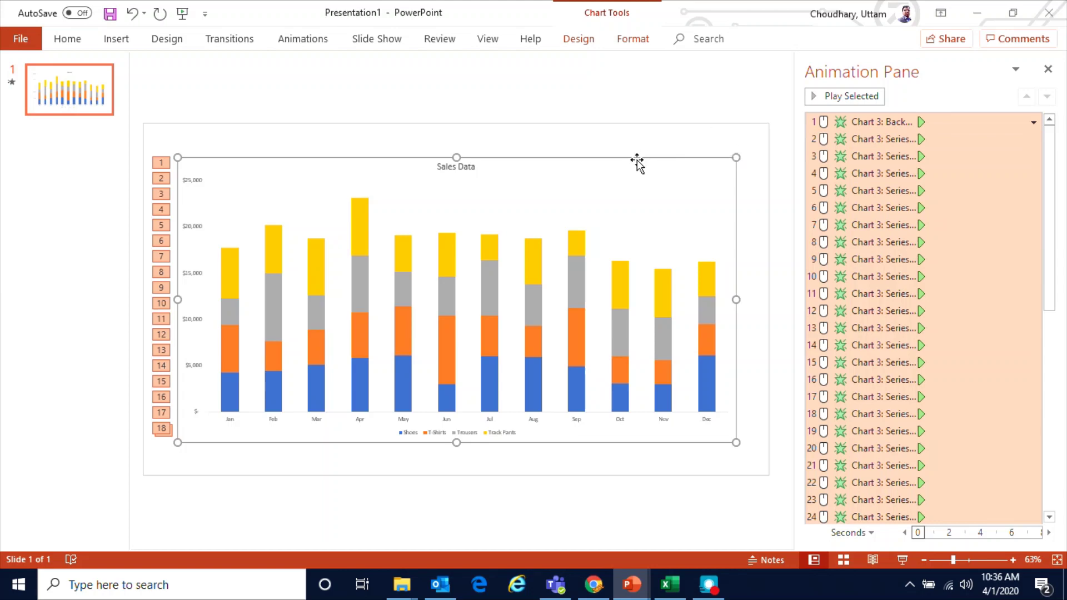
pyautogui.click(844, 97)
# Step: Set the chart animation's effect sequence to By Element in Category
pyautogui.click(318, 42)
pyautogui.click(607, 100)
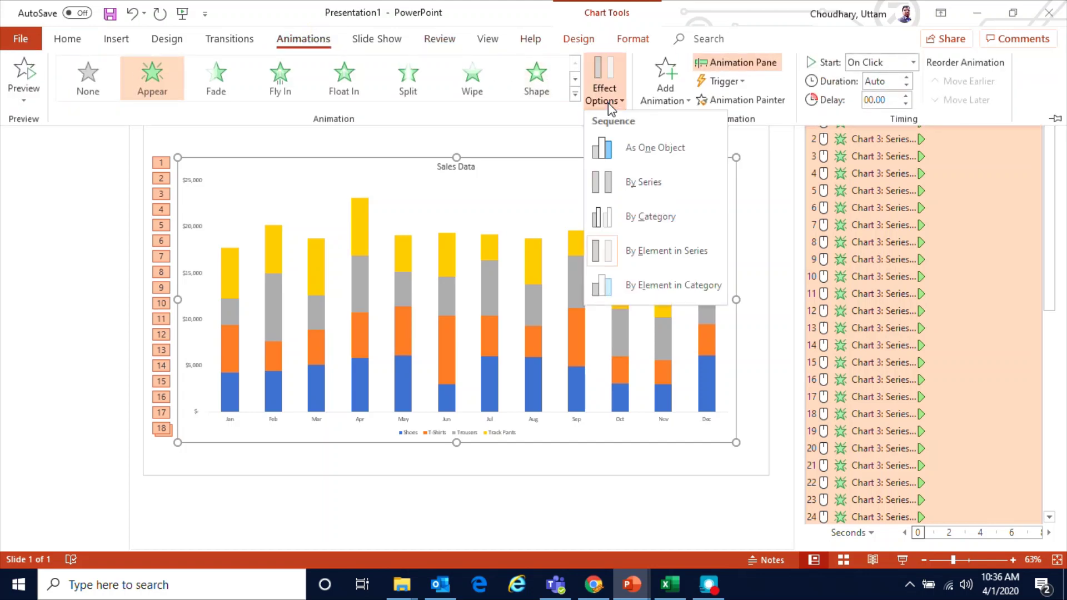
pyautogui.click(666, 291)
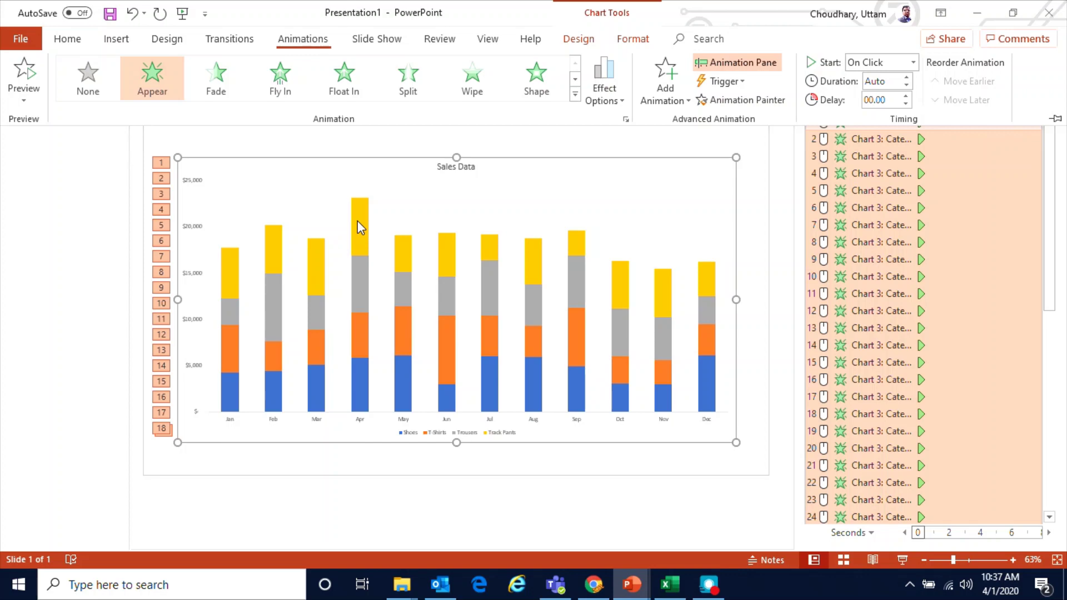
pyautogui.click(401, 401)
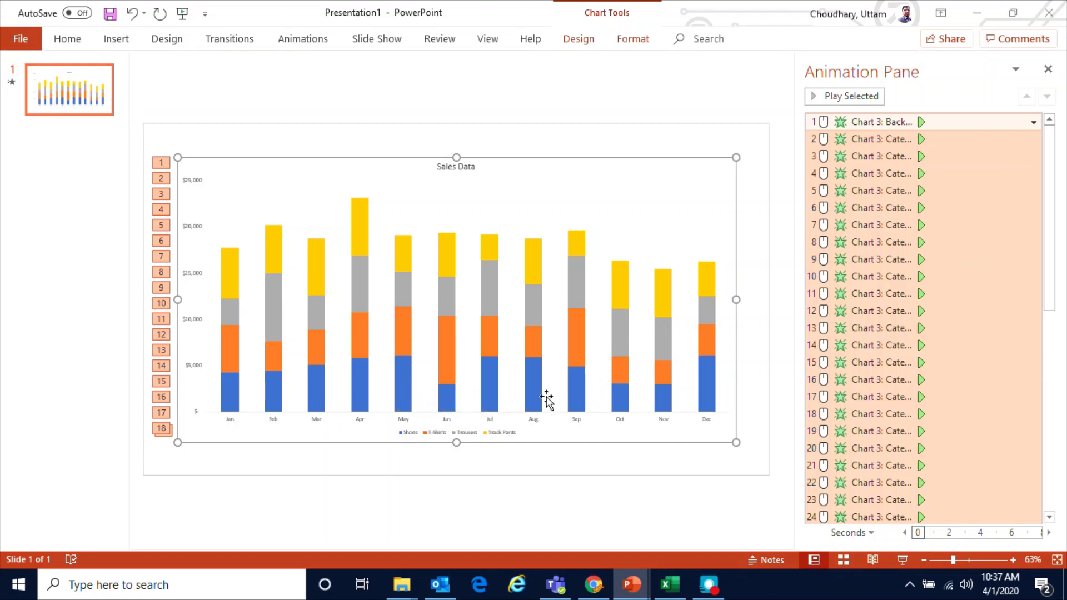
# Step: Fill only the May segment of the Shoes series with the green theme colour and deselect the chart
pyautogui.click(483, 473)
pyautogui.click(409, 388)
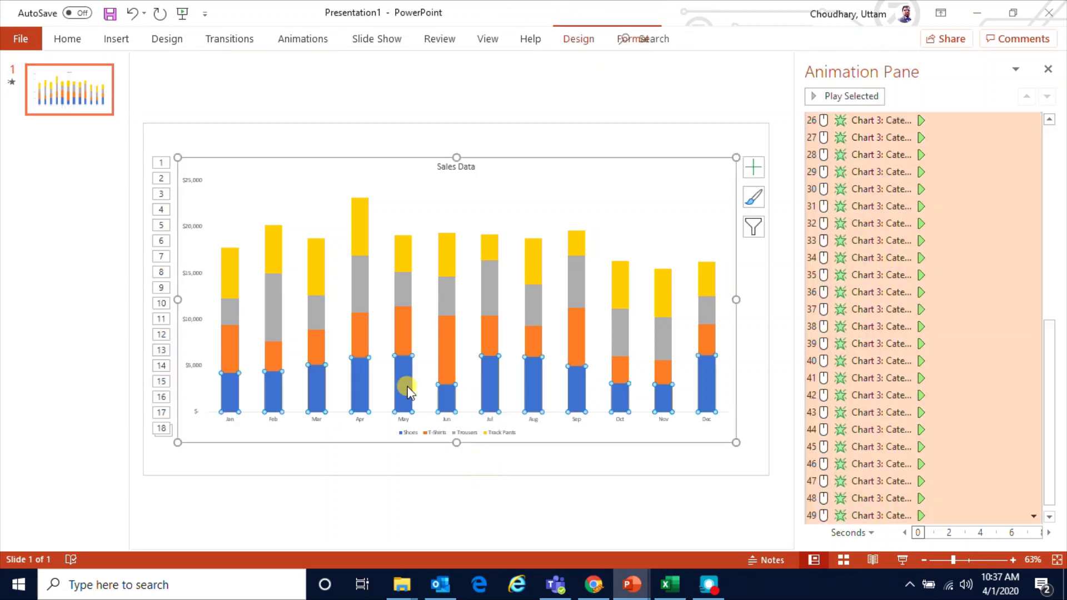
pyautogui.click(407, 389)
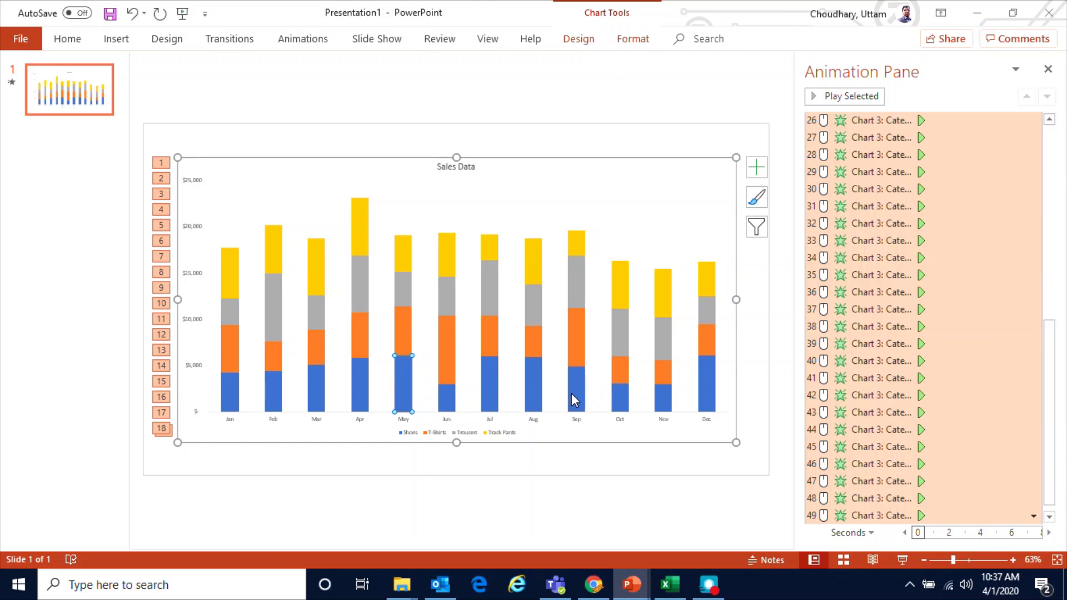
pyautogui.moveTo(574, 394)
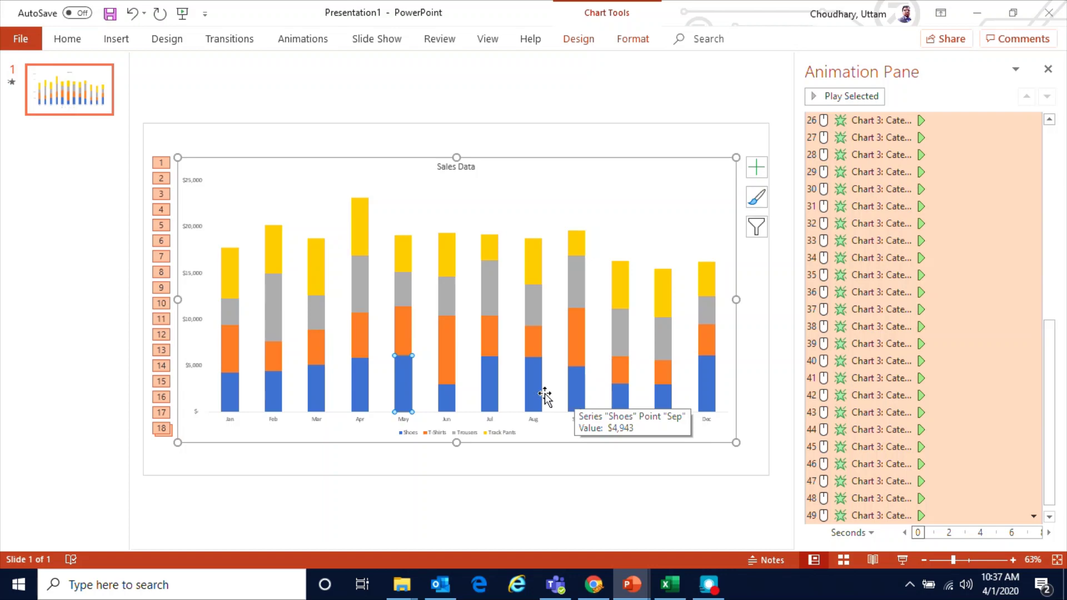
pyautogui.moveTo(406, 391)
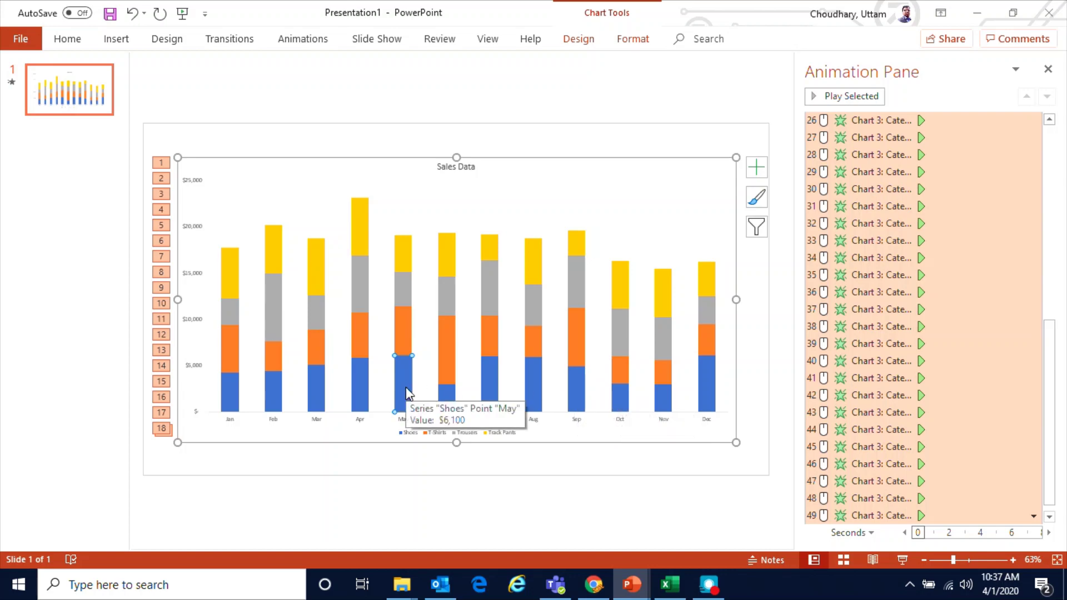
pyautogui.rightClick(408, 393)
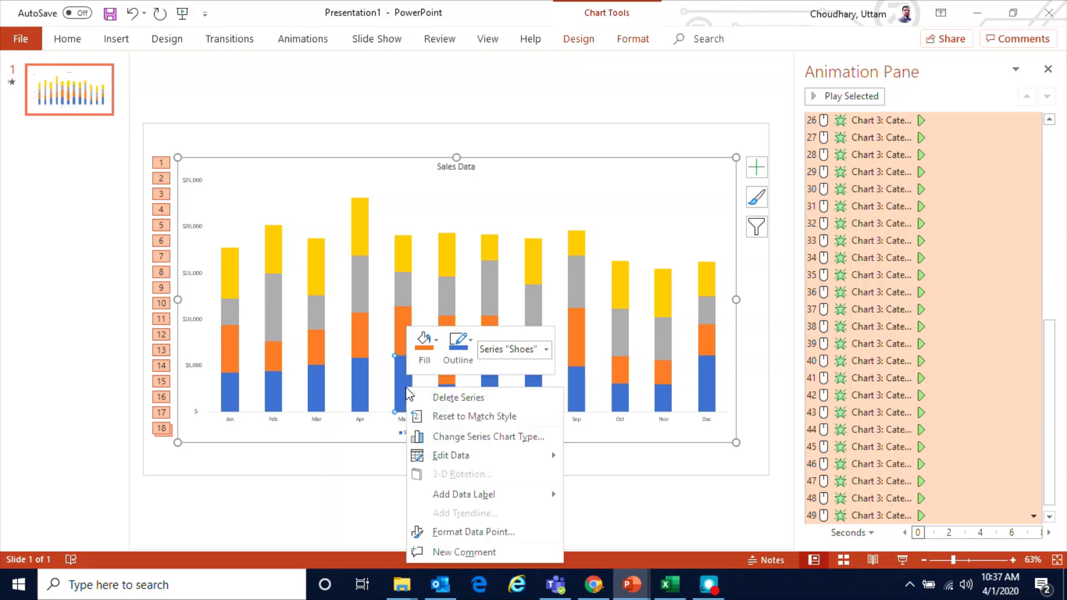
pyautogui.click(430, 360)
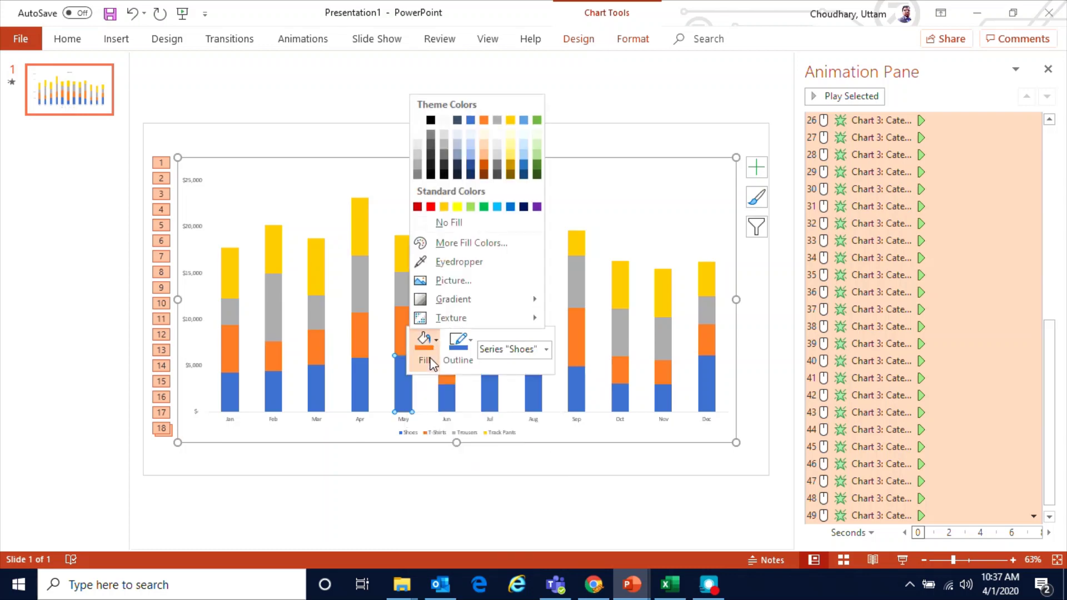
pyautogui.click(536, 119)
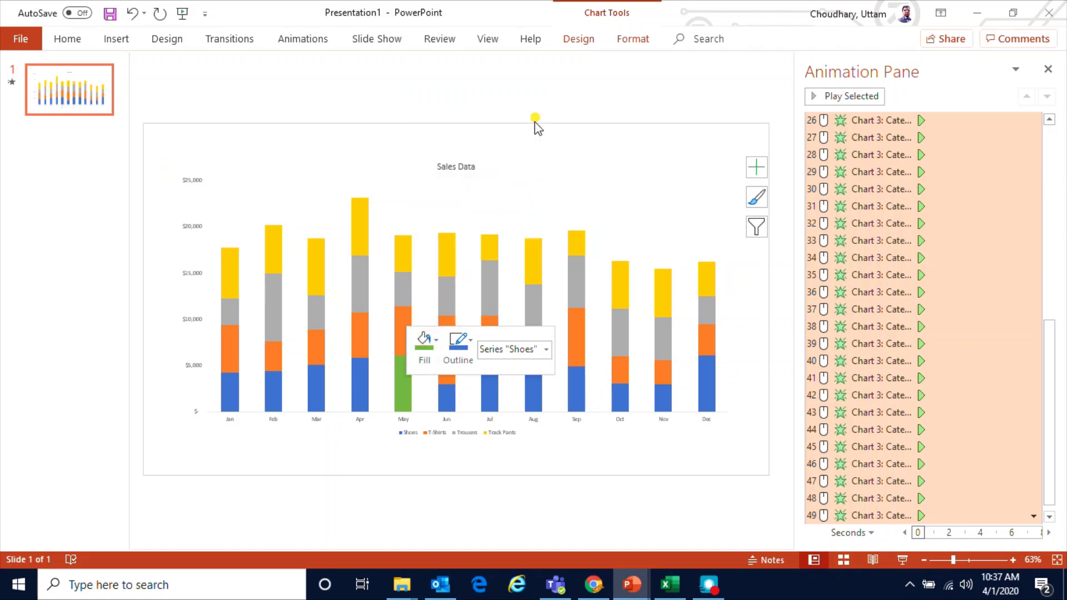
pyautogui.click(555, 476)
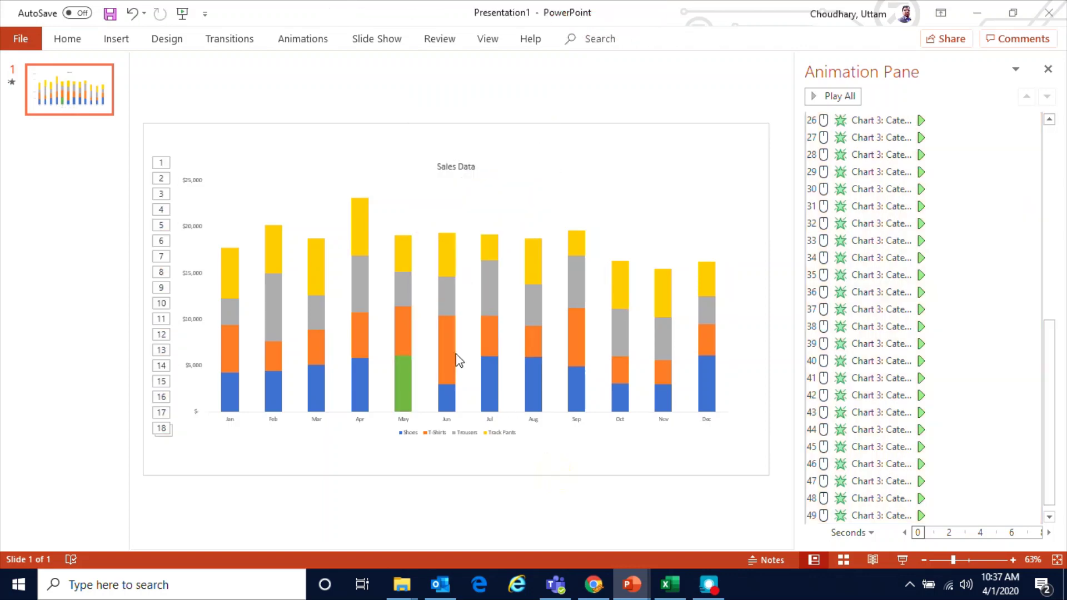
# Step: Fill only the June segment of the T-Shirts series with the green theme colour
pyautogui.click(450, 352)
pyautogui.click(450, 345)
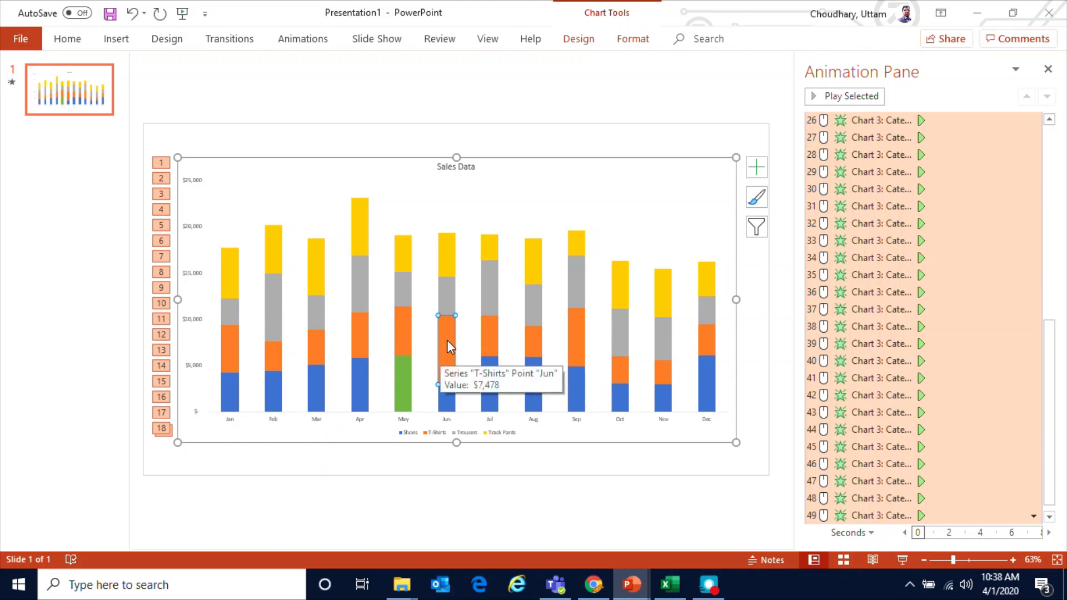
pyautogui.rightClick(447, 340)
pyautogui.click(466, 300)
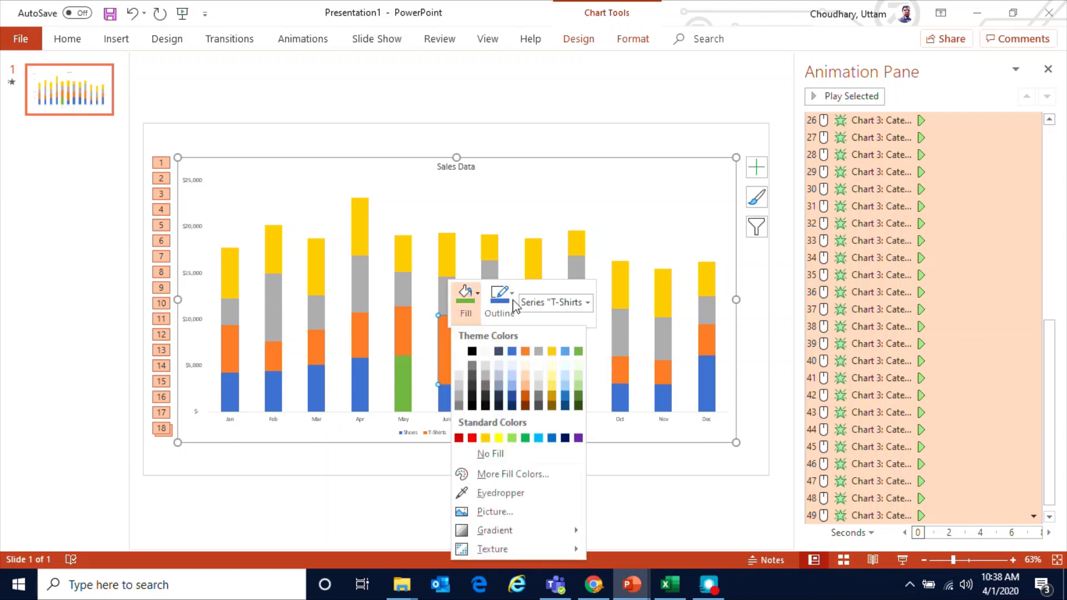
pyautogui.click(579, 351)
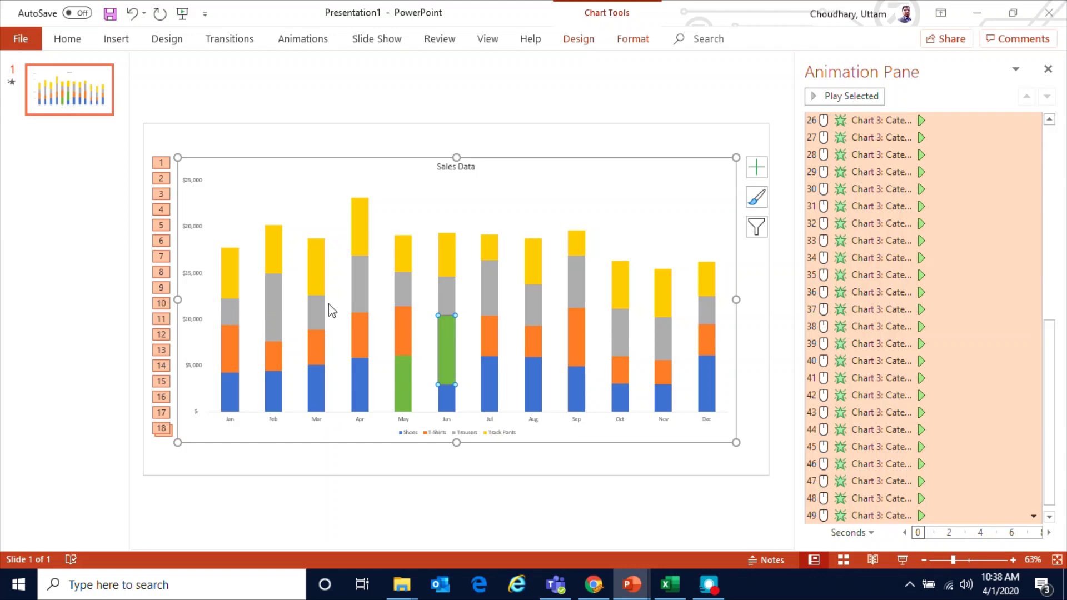
# Step: Fill only the Feb segment of the Trousers series with the green theme colour
pyautogui.moveTo(536, 312)
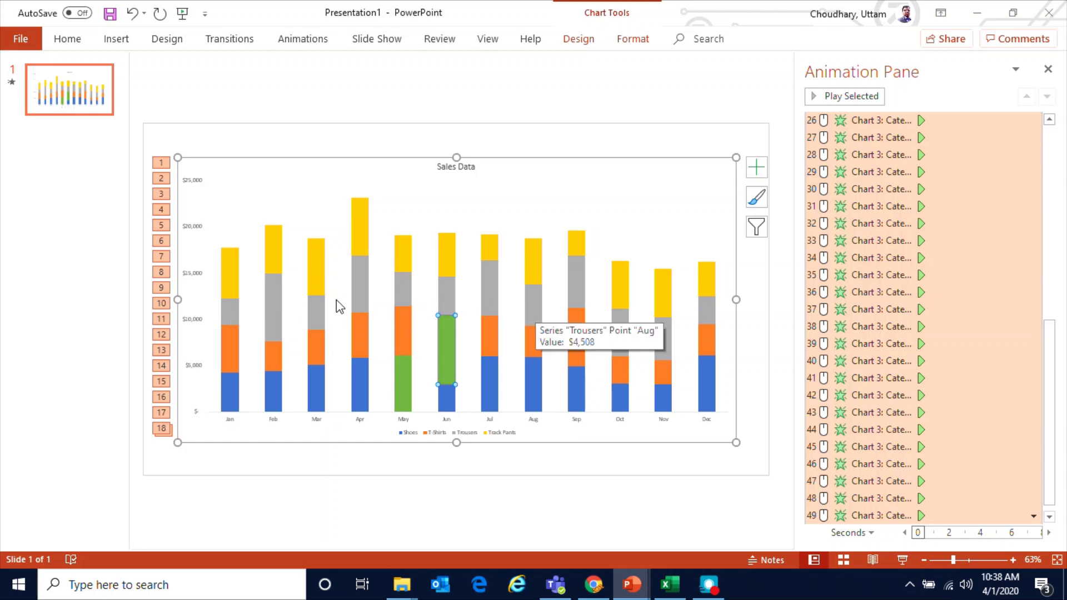
pyautogui.click(273, 311)
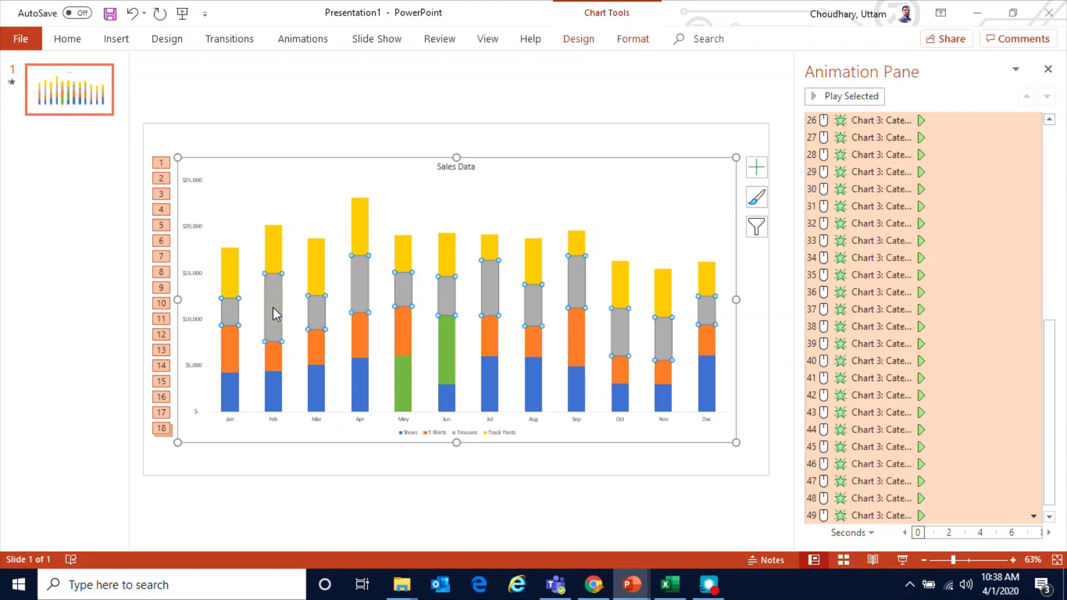
pyautogui.click(272, 309)
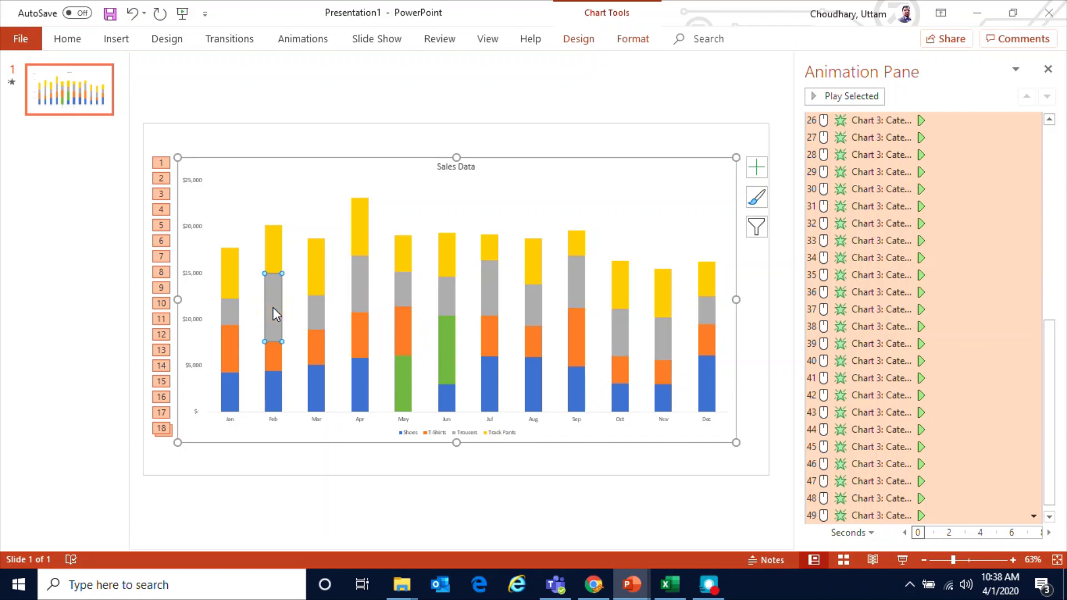
pyautogui.rightClick(272, 309)
pyautogui.click(293, 278)
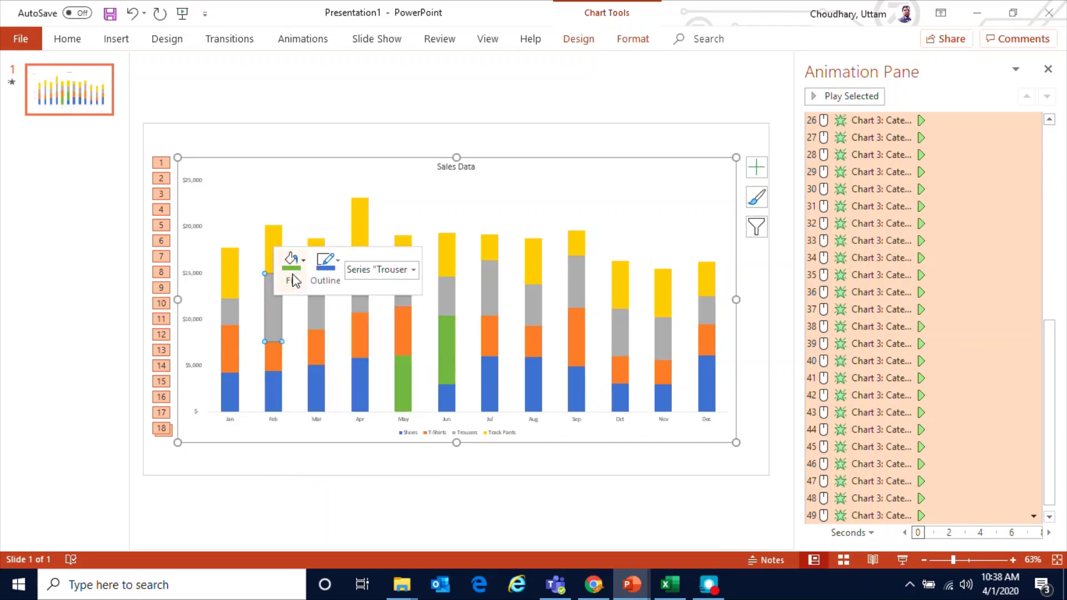
pyautogui.click(293, 281)
pyautogui.click(405, 319)
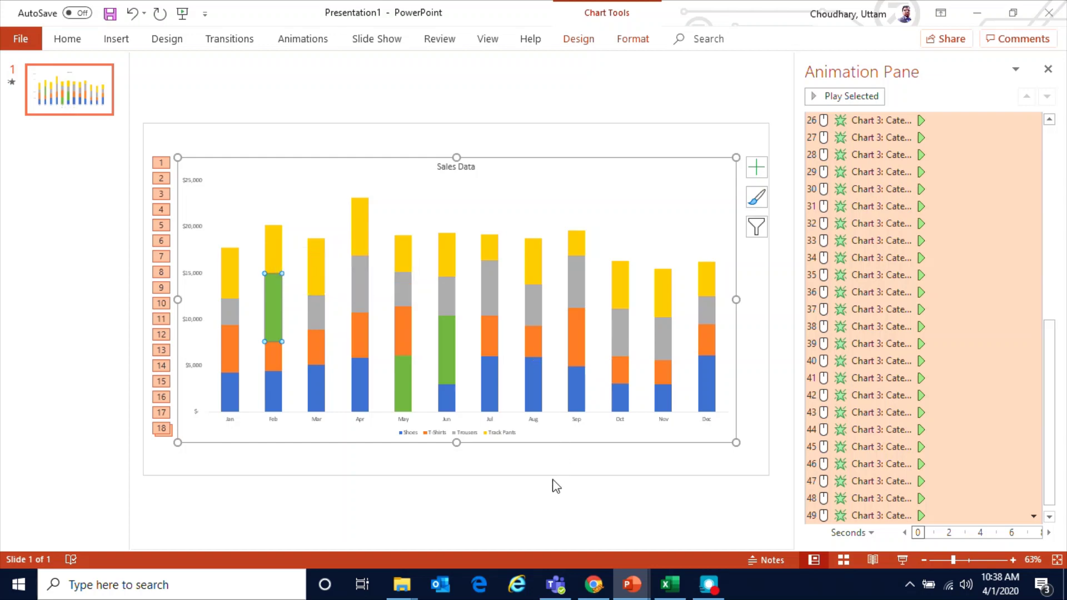
# Step: Fill only the Apr segment of the Track Pants series with the green theme colour and deselect the chart
pyautogui.click(367, 238)
pyautogui.click(367, 233)
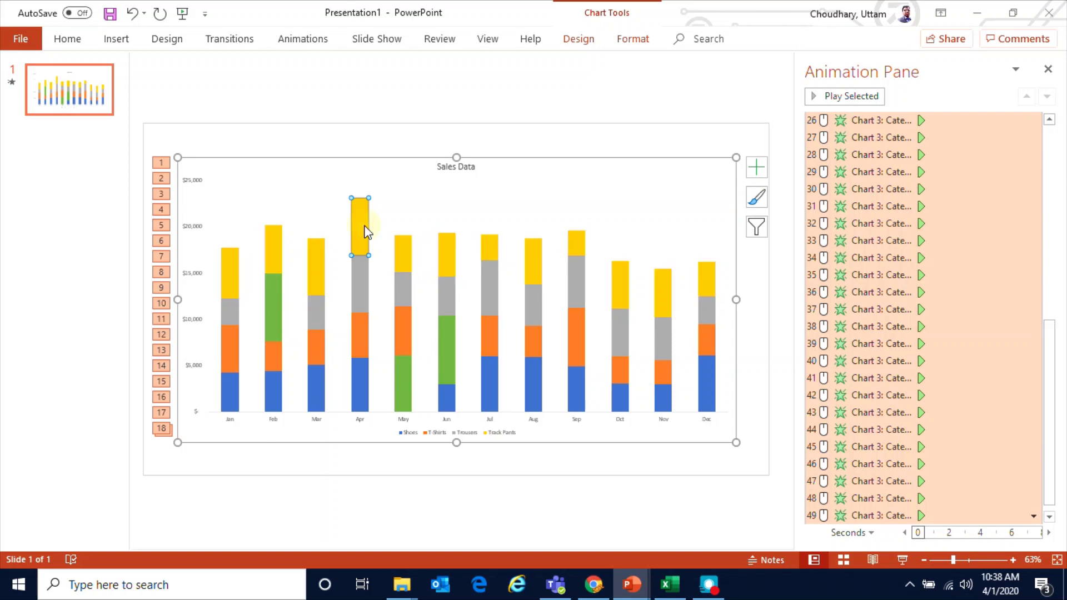
pyautogui.rightClick(367, 233)
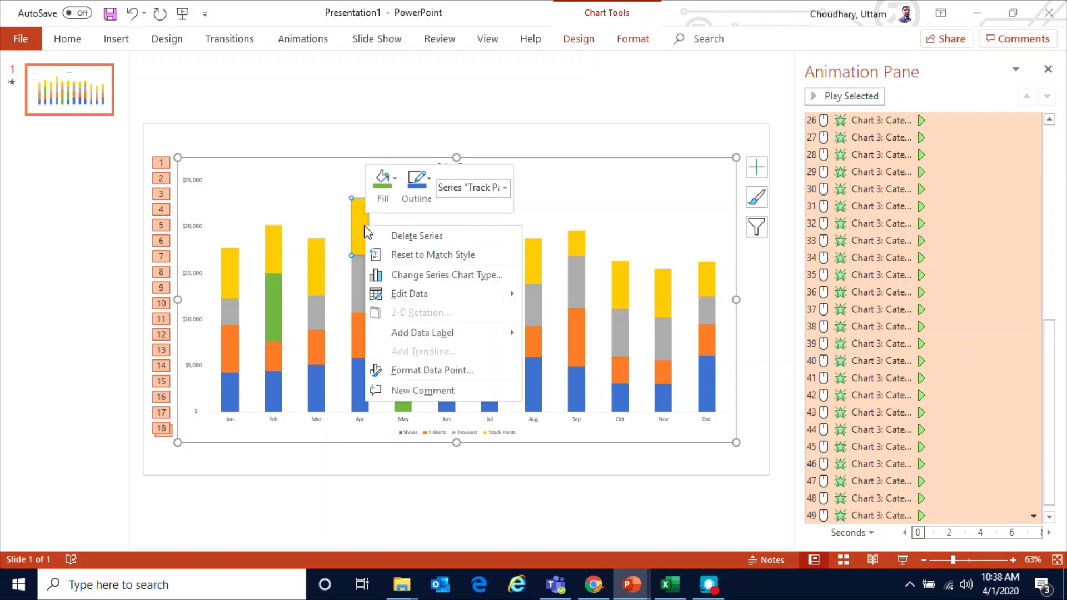
pyautogui.click(391, 204)
pyautogui.click(498, 236)
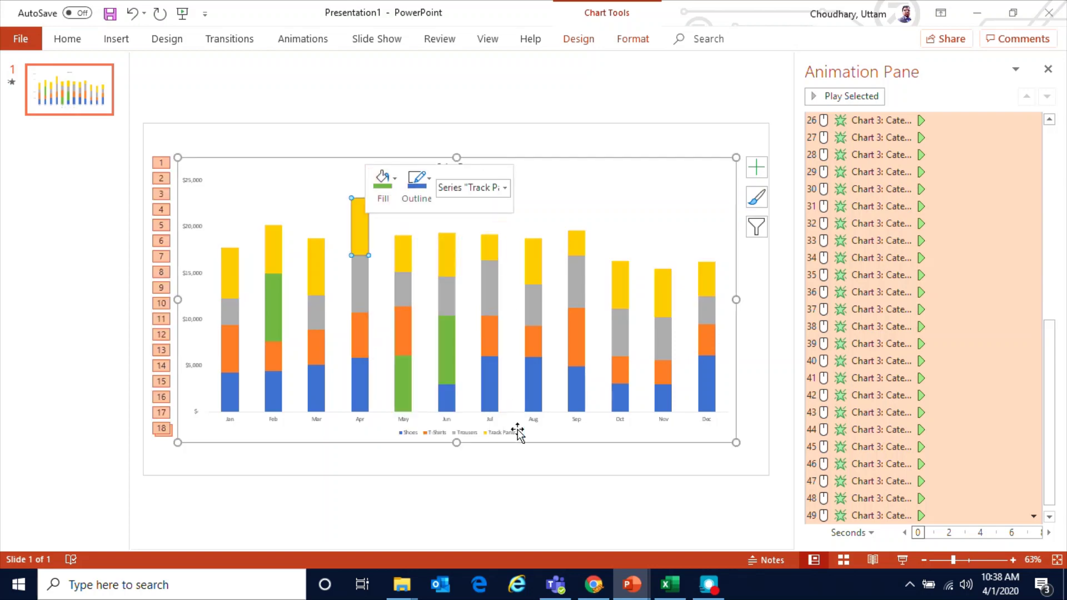
pyautogui.click(512, 478)
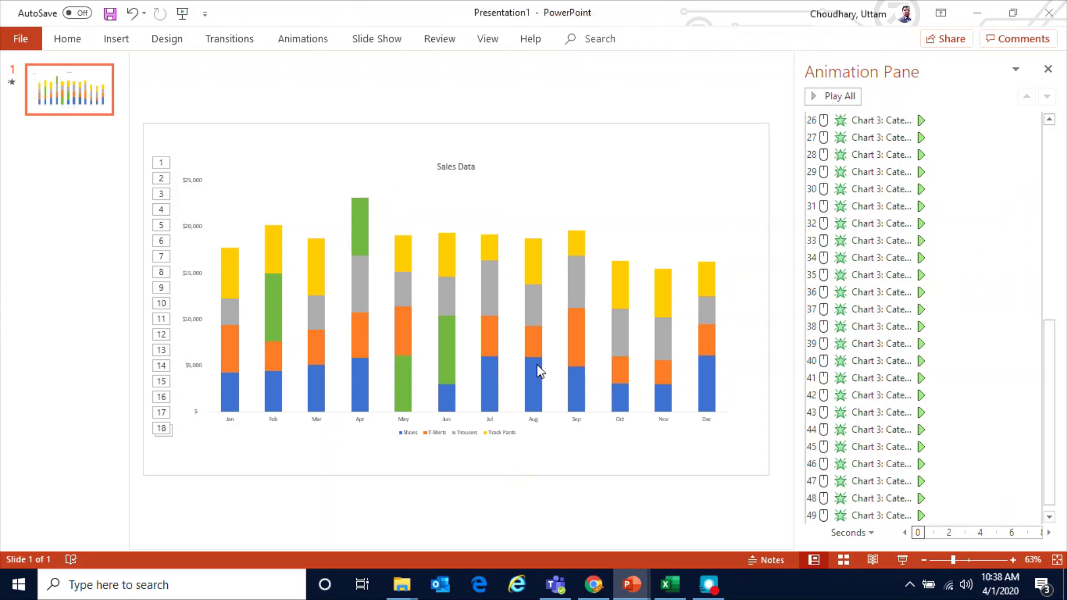
# Step: Preview the chart's per-element animation in the editor and in the slide show, checking the green Feb and Apr segments
pyautogui.click(832, 95)
pyautogui.click(271, 312)
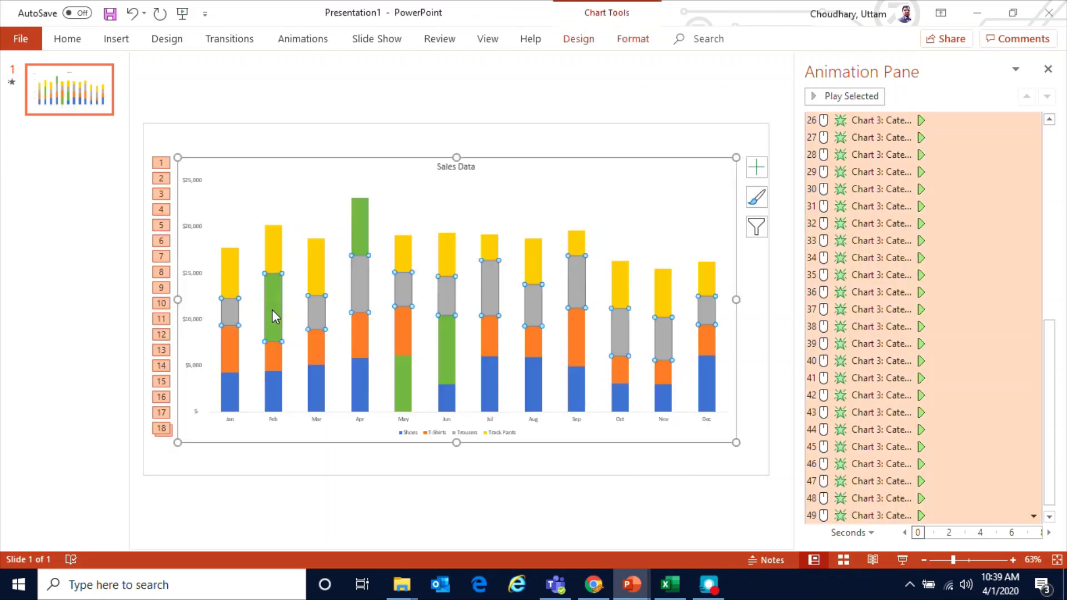
pyautogui.click(272, 315)
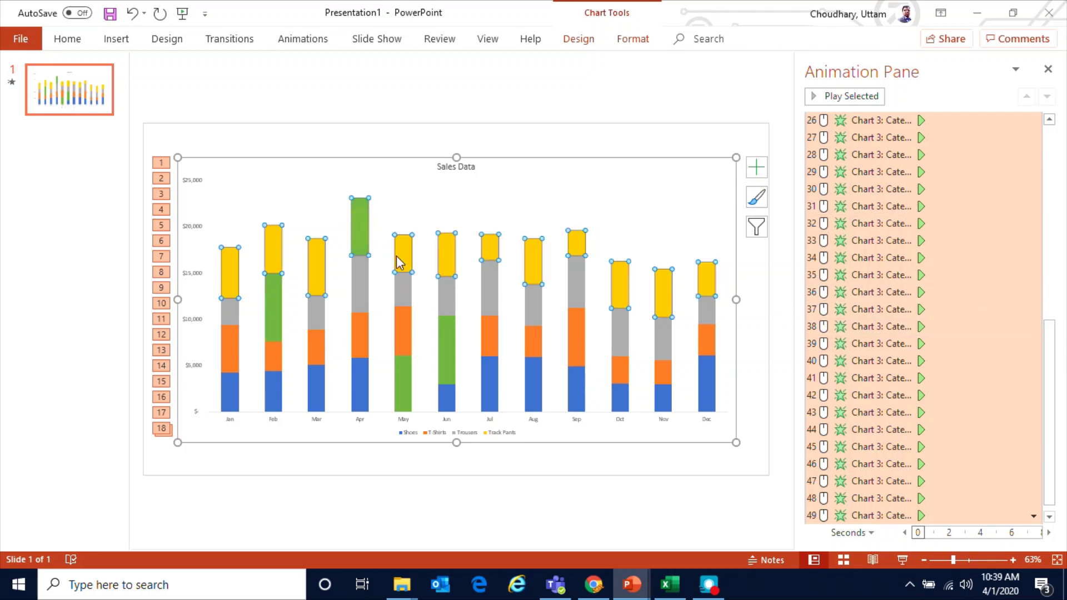
pyautogui.click(359, 234)
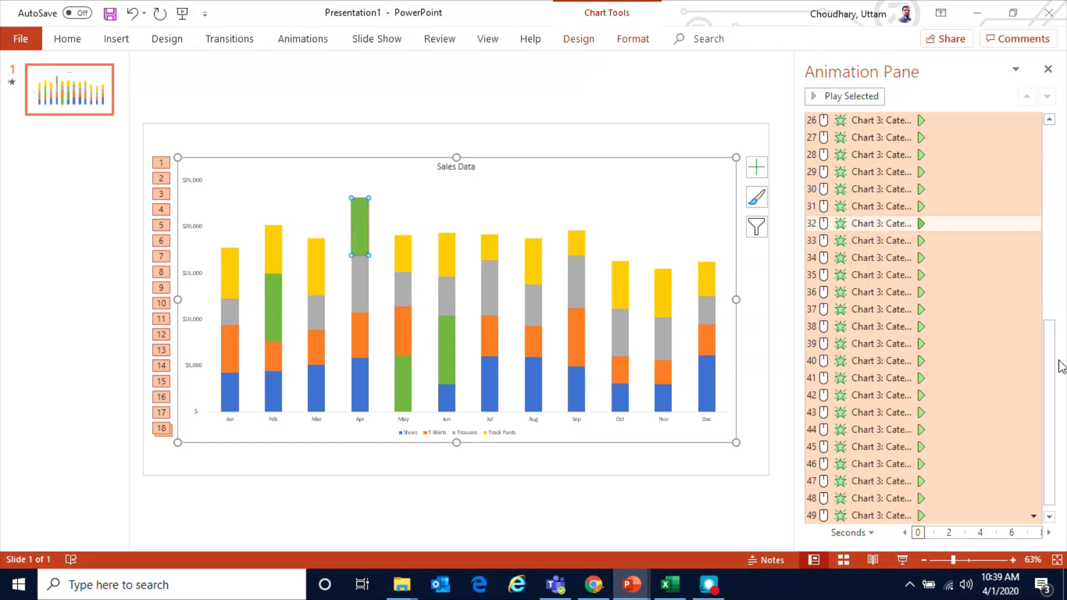
pyautogui.moveTo(1050, 369); pyautogui.dragTo(1051, 142)
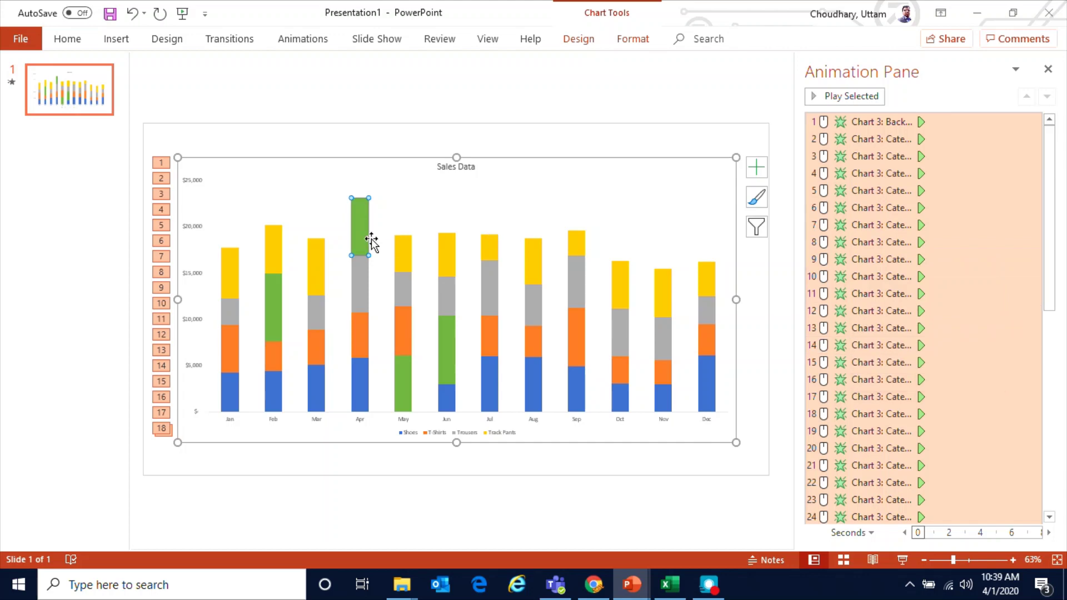
pyautogui.rightClick(363, 246)
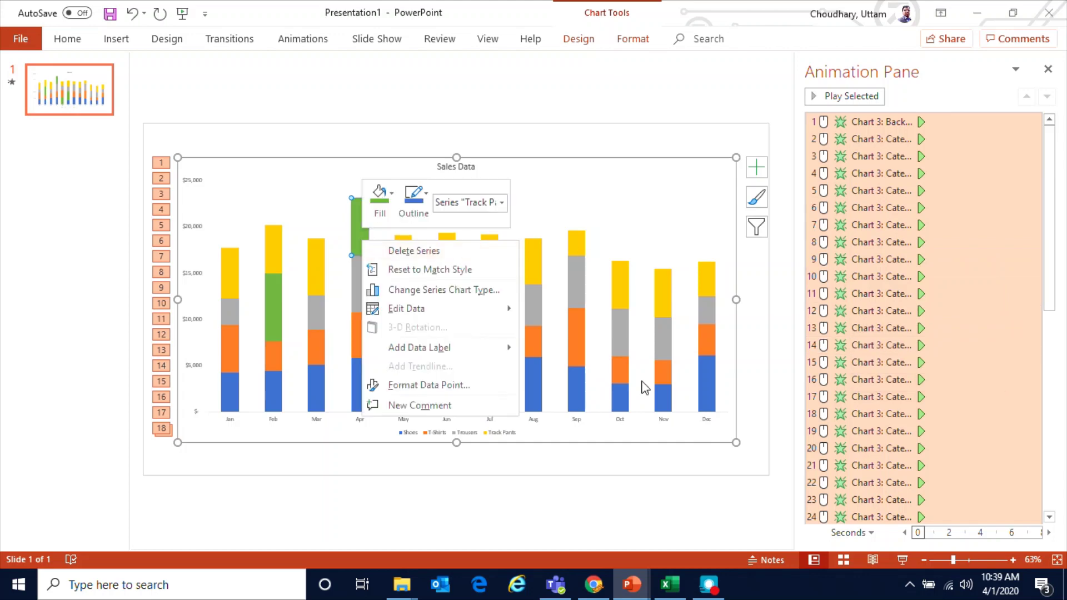
pyautogui.click(475, 506)
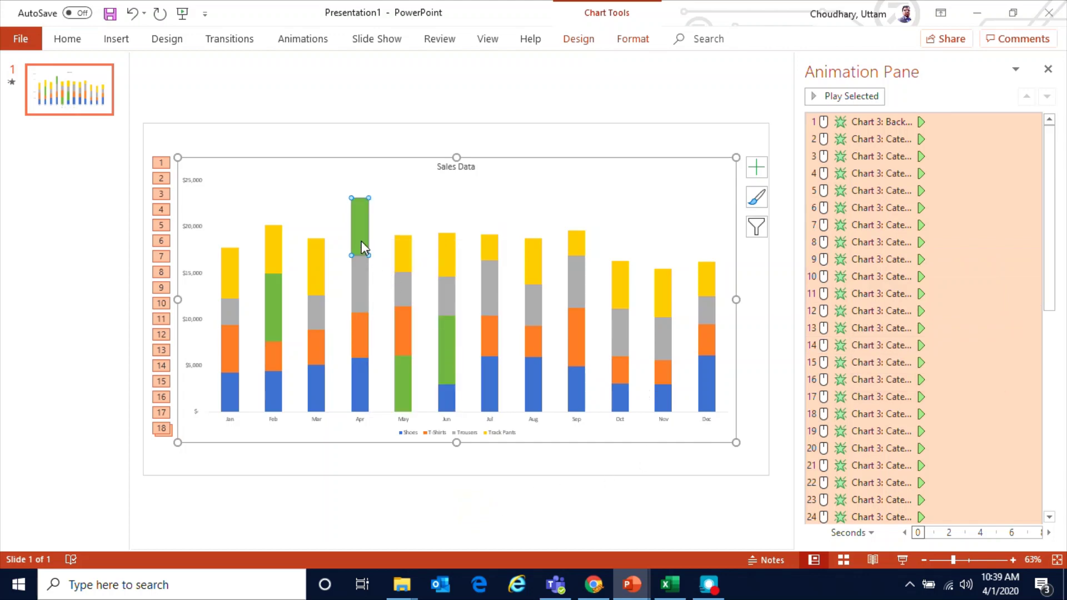
pyautogui.click(898, 563)
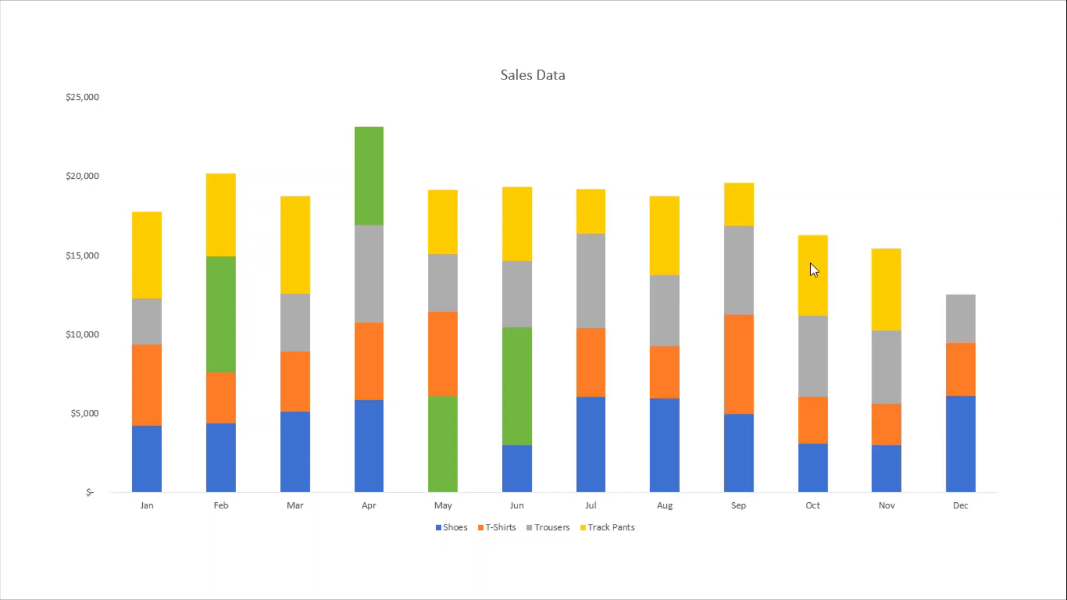
pyautogui.press('Escape')
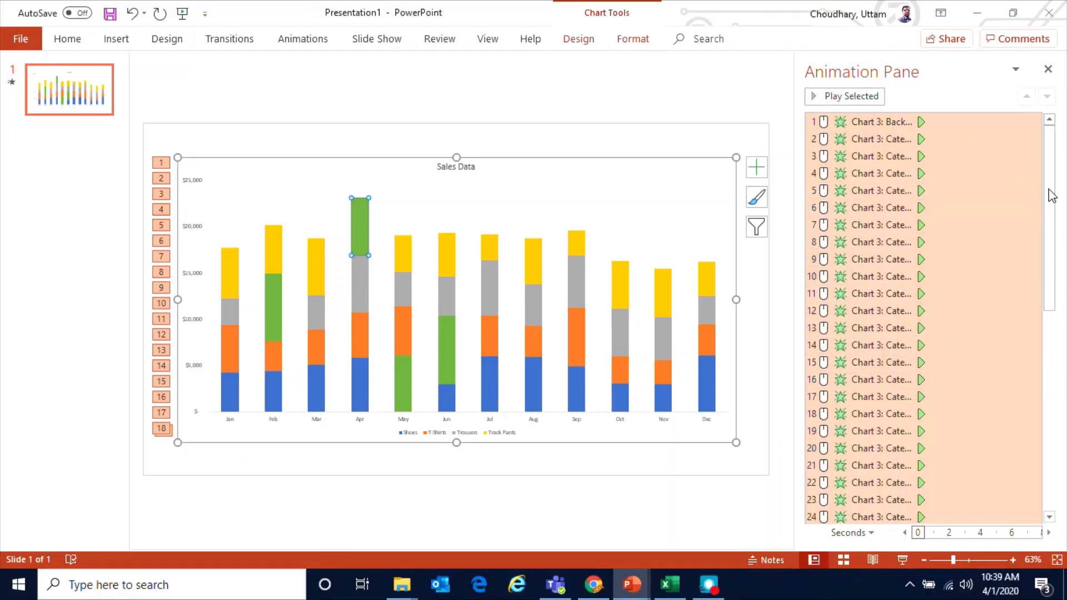
# Step: Set all chart animation effects from the second to the last to Start After Previous and check them in the slide show
pyautogui.click(859, 139)
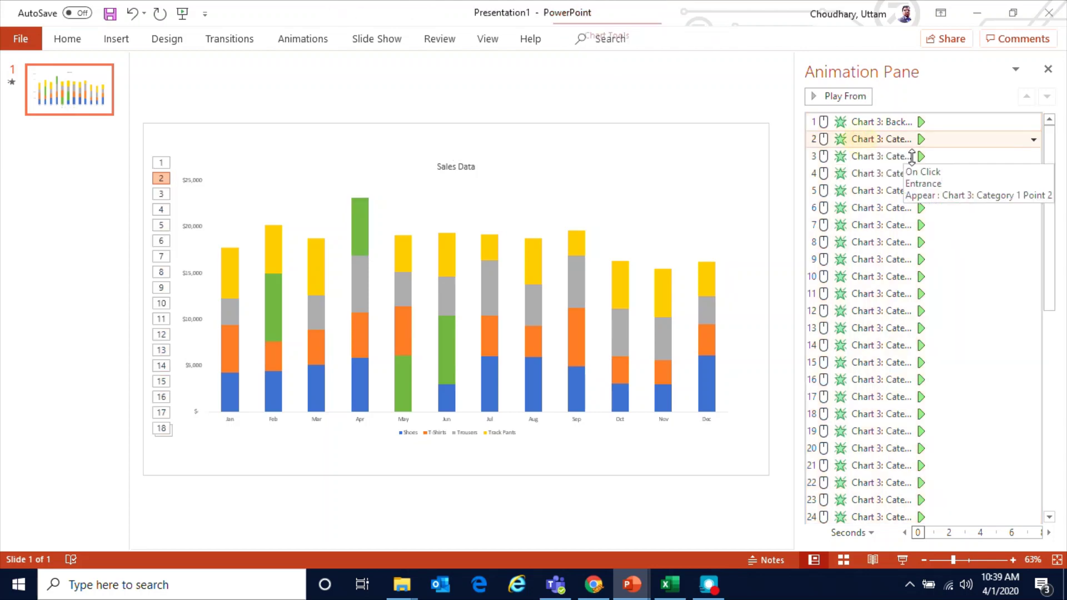
pyautogui.moveTo(1053, 248); pyautogui.dragTo(1012, 507)
pyautogui.keyDown('shift'); pyautogui.click(880, 503); pyautogui.keyUp('shift')
pyautogui.rightClick(881, 502)
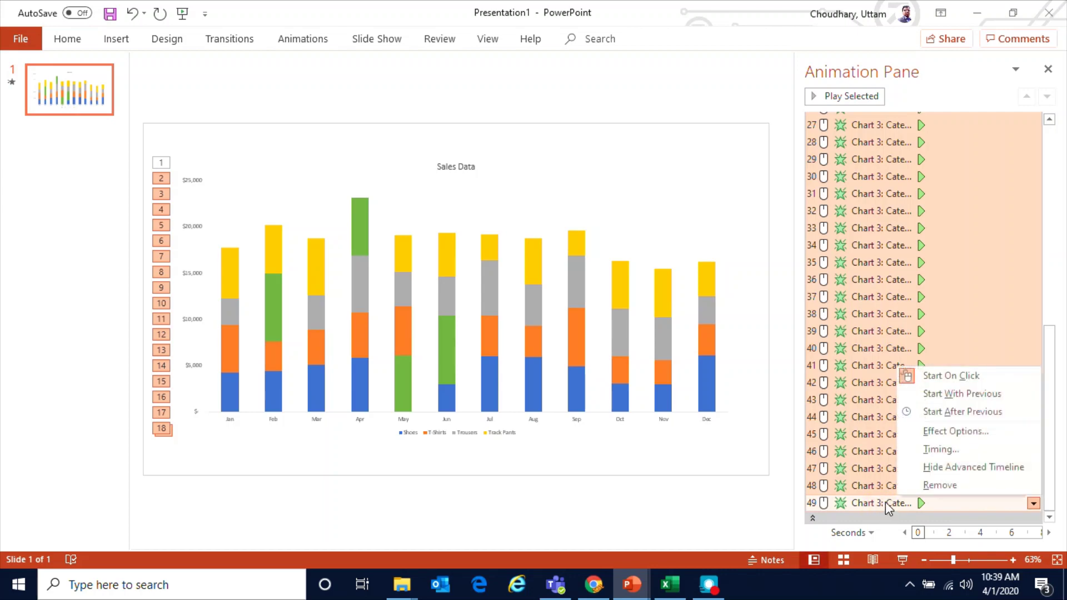
pyautogui.click(1000, 417)
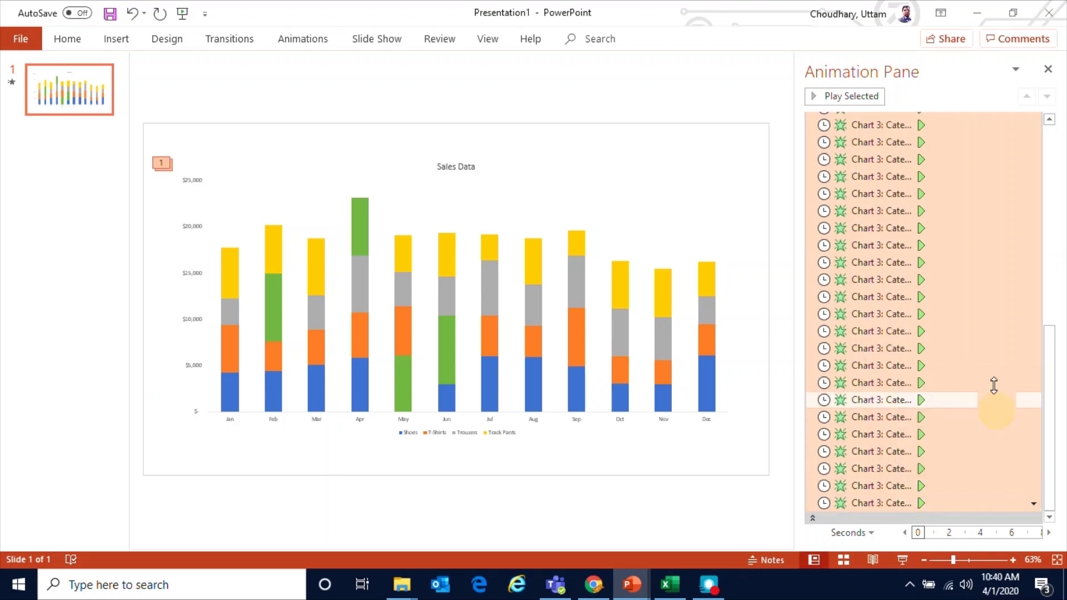
pyautogui.moveTo(1052, 364); pyautogui.dragTo(1050, 164)
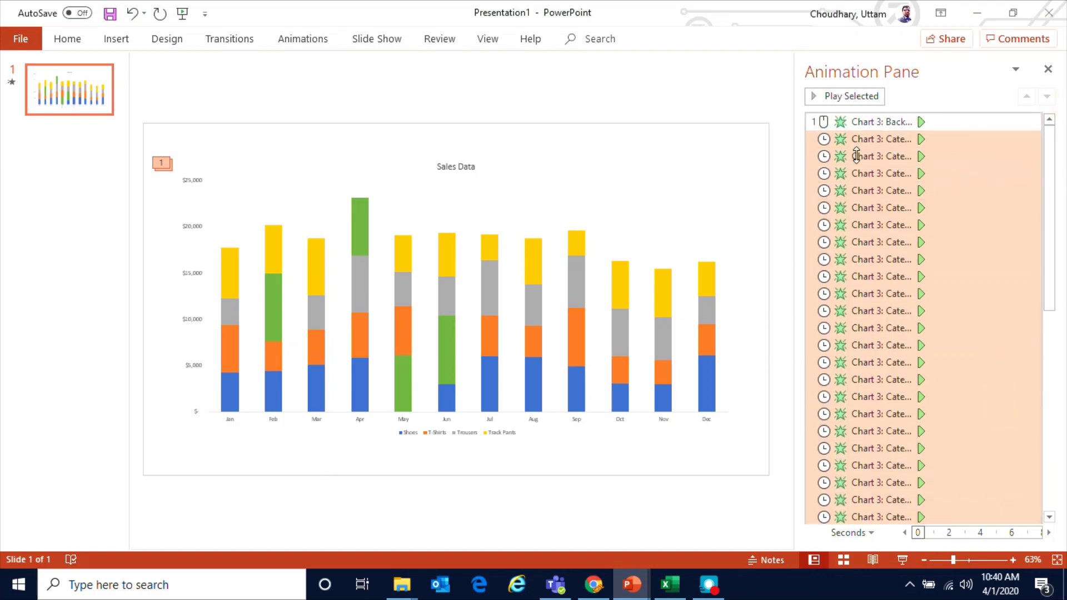
pyautogui.click(902, 560)
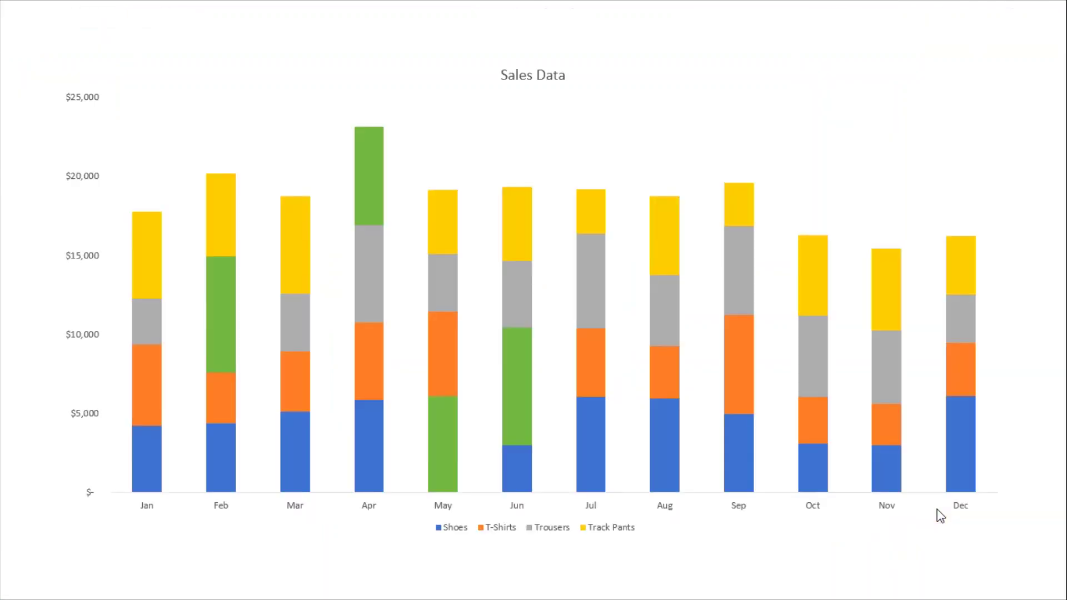
pyautogui.press('Escape')
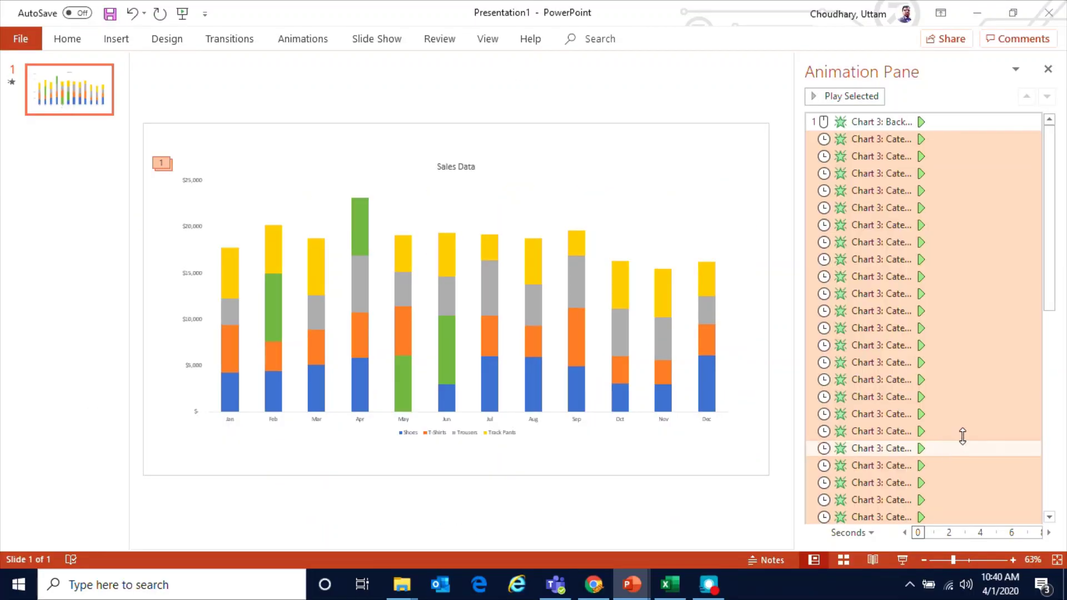
# Step: Examine the first category effects in the animation list and the stacked series segments of the Apr to Aug columns
pyautogui.click(858, 157)
pyautogui.click(859, 173)
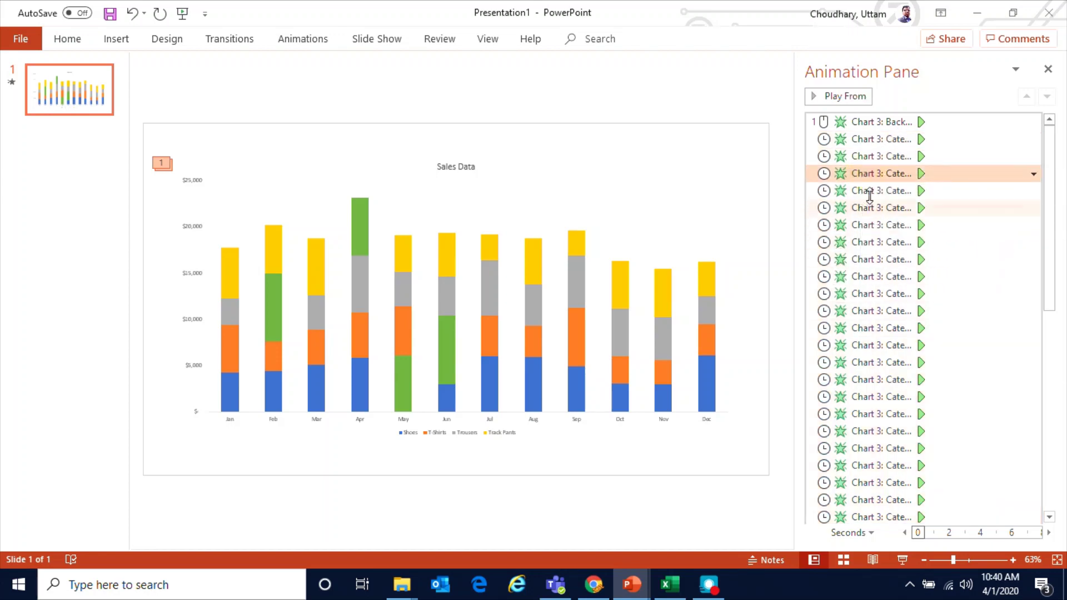
pyautogui.click(867, 192)
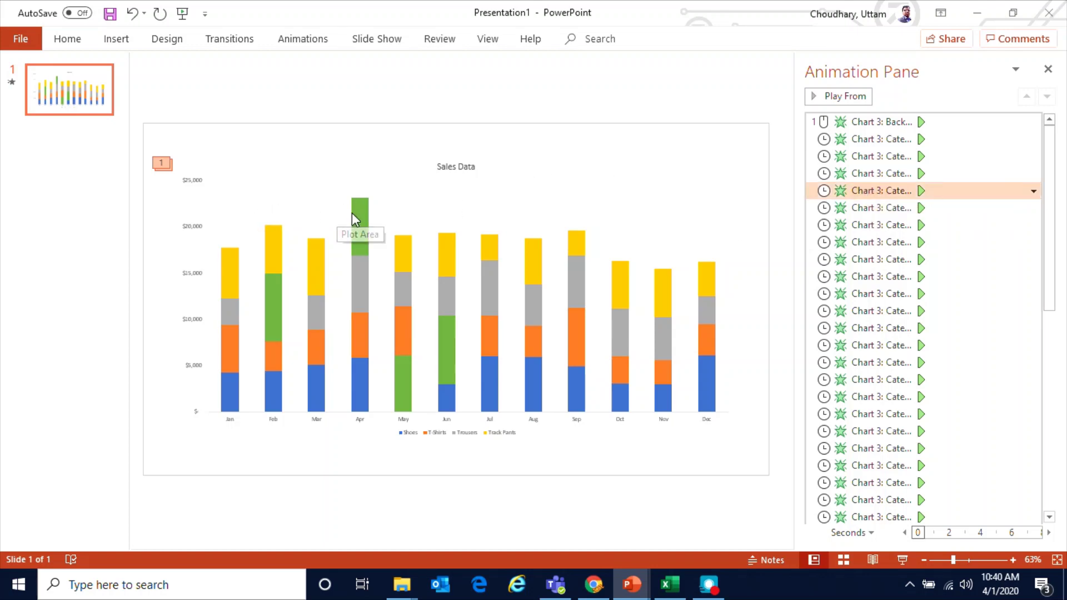
pyautogui.click(364, 219)
pyautogui.click(364, 292)
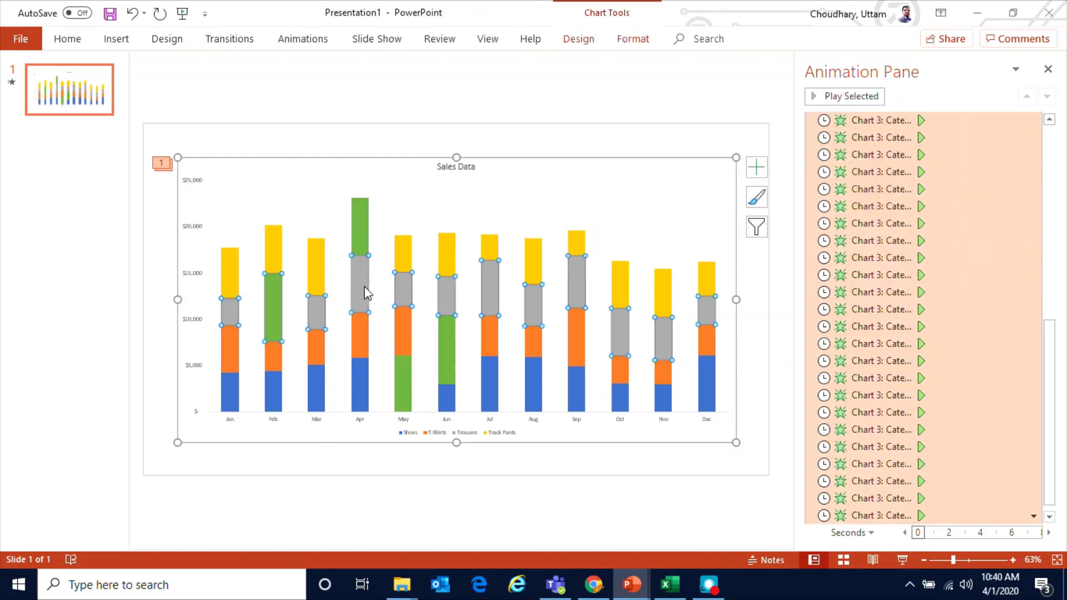
pyautogui.click(364, 332)
pyautogui.click(362, 378)
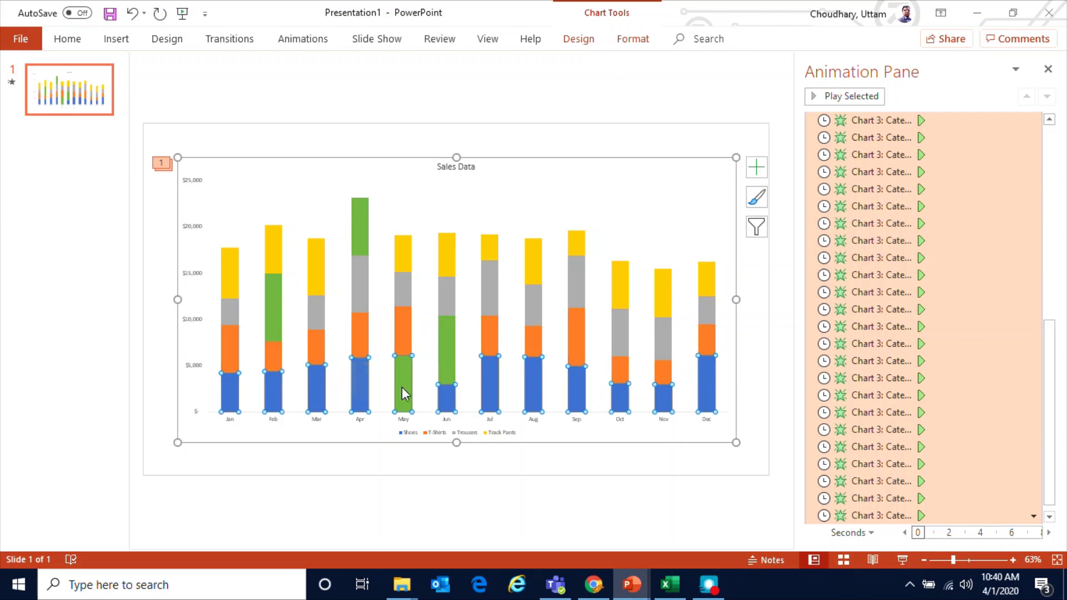
pyautogui.click(404, 338)
pyautogui.click(405, 296)
pyautogui.click(404, 252)
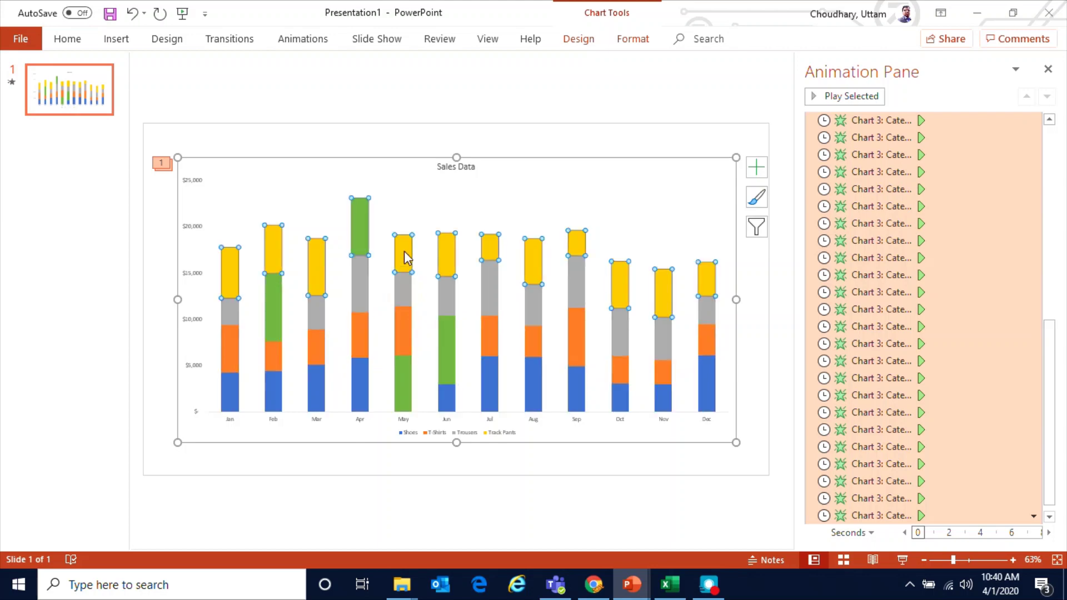
pyautogui.click(446, 300)
pyautogui.click(448, 338)
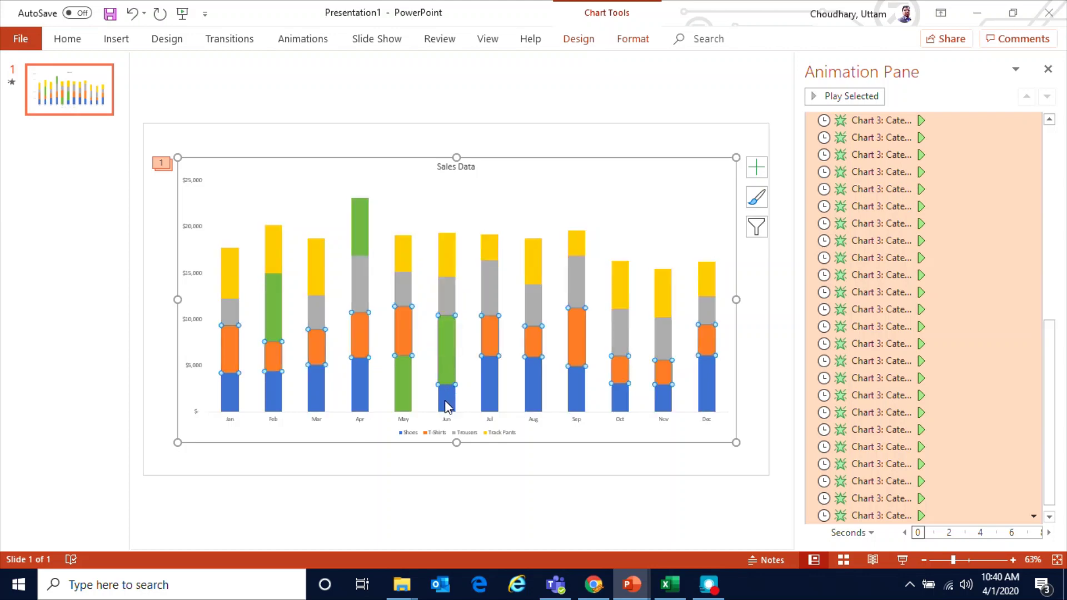
pyautogui.click(445, 410)
pyautogui.click(485, 332)
pyautogui.click(487, 294)
pyautogui.click(488, 251)
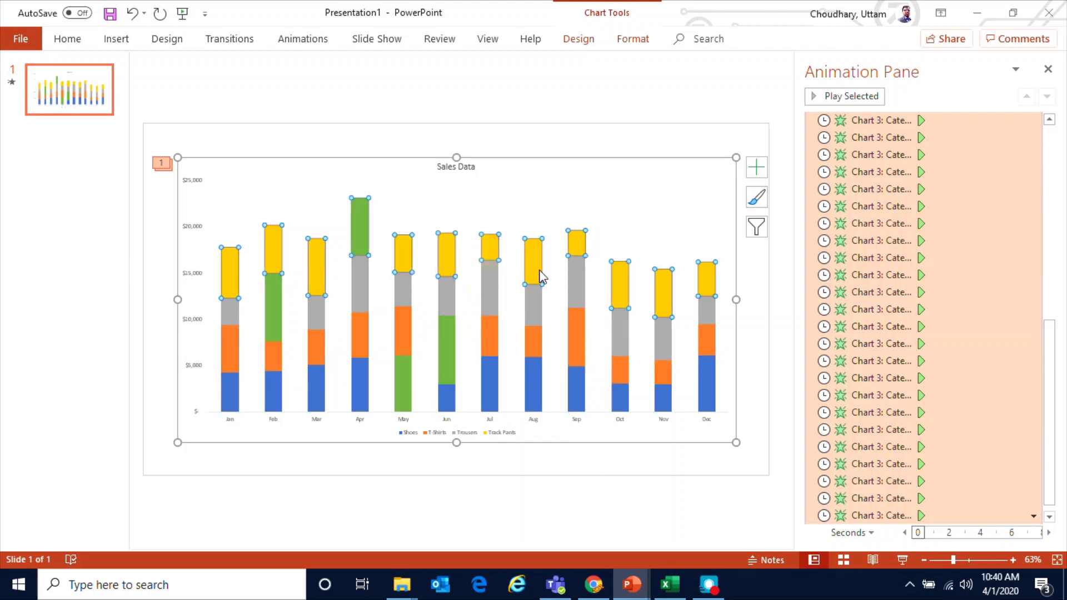
pyautogui.click(531, 314)
pyautogui.click(534, 350)
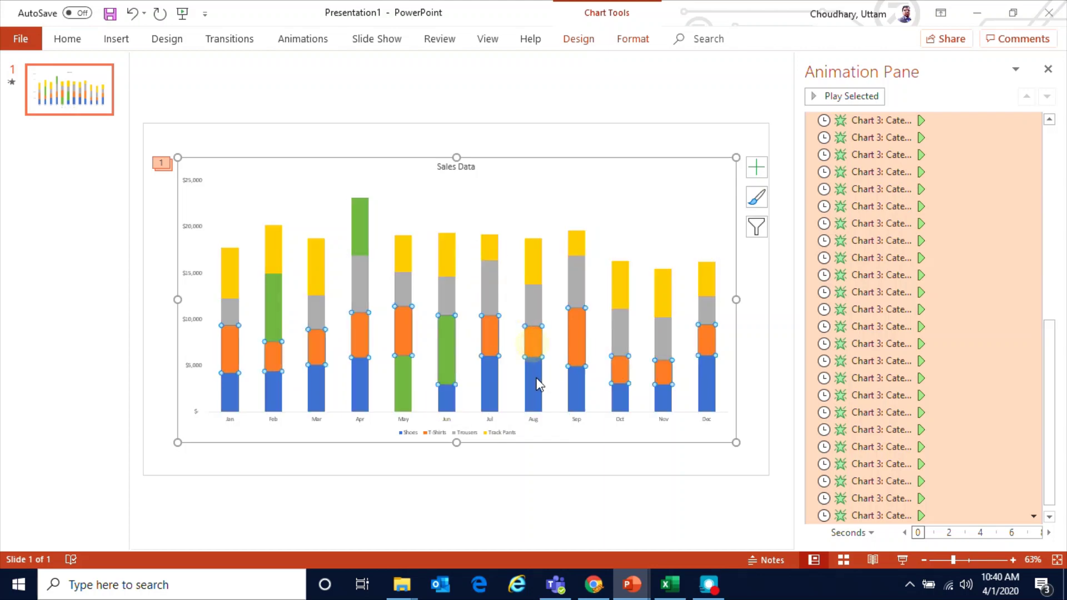
pyautogui.click(534, 382)
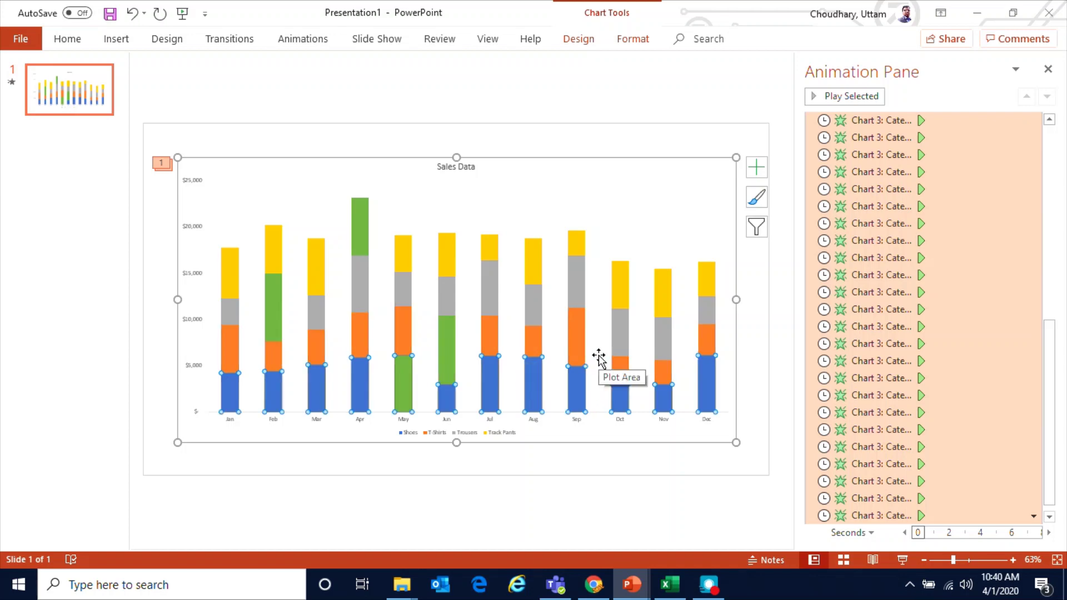